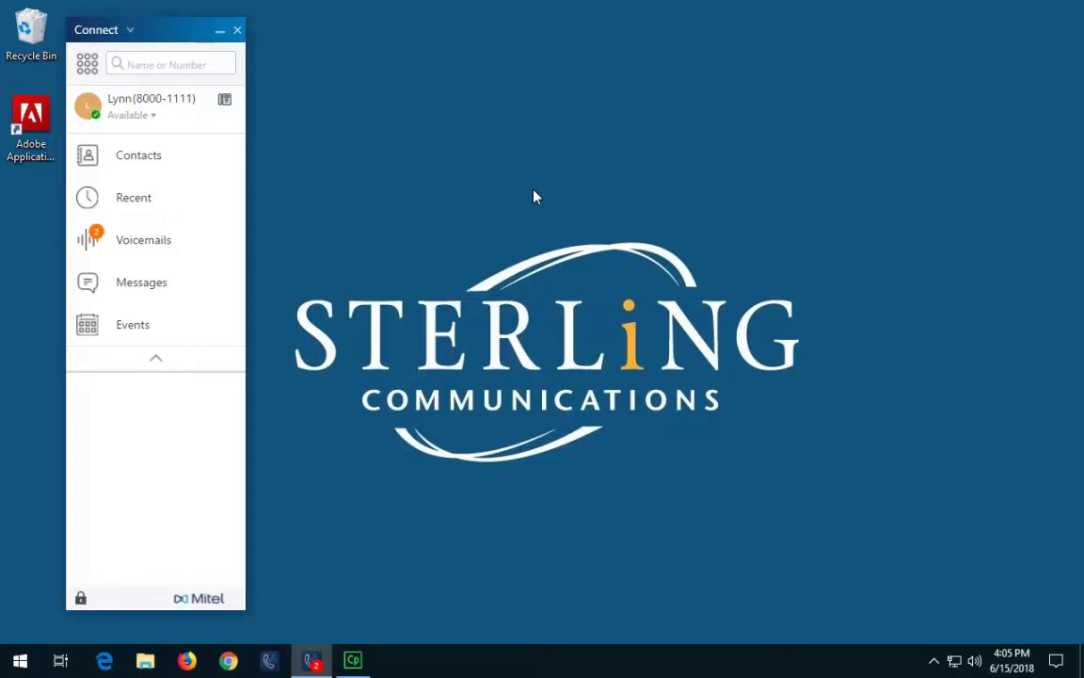
Browse the contact list, then show Recent calls and bring up WIRELESS CALLER's call options
left_click(188, 62)
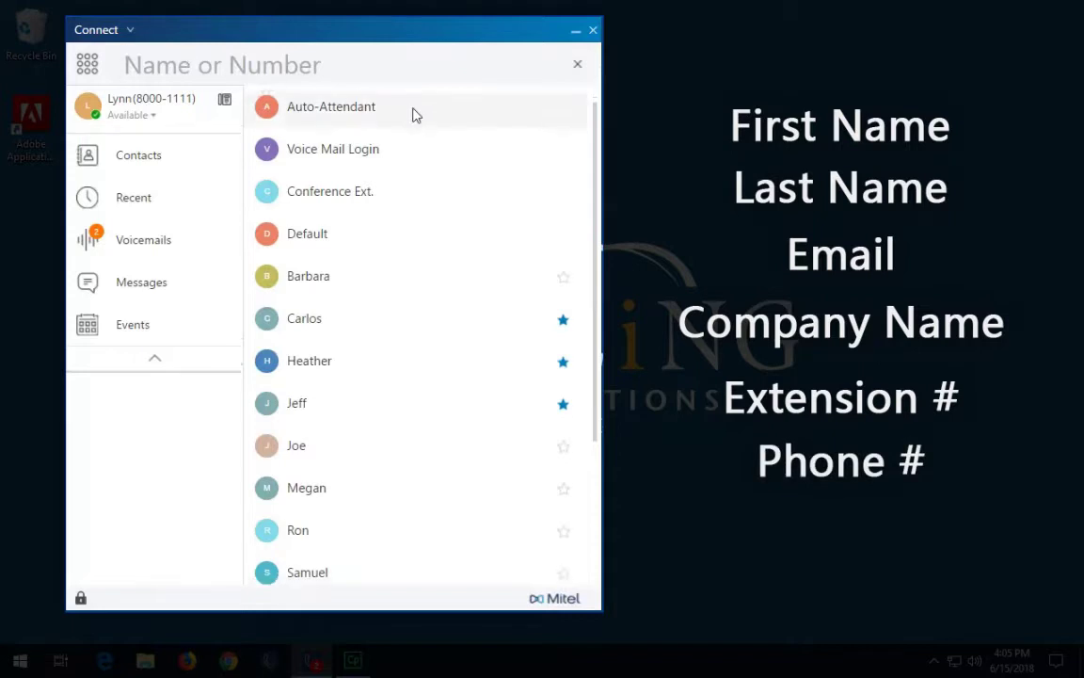
scroll(410, 170, "down", 3)
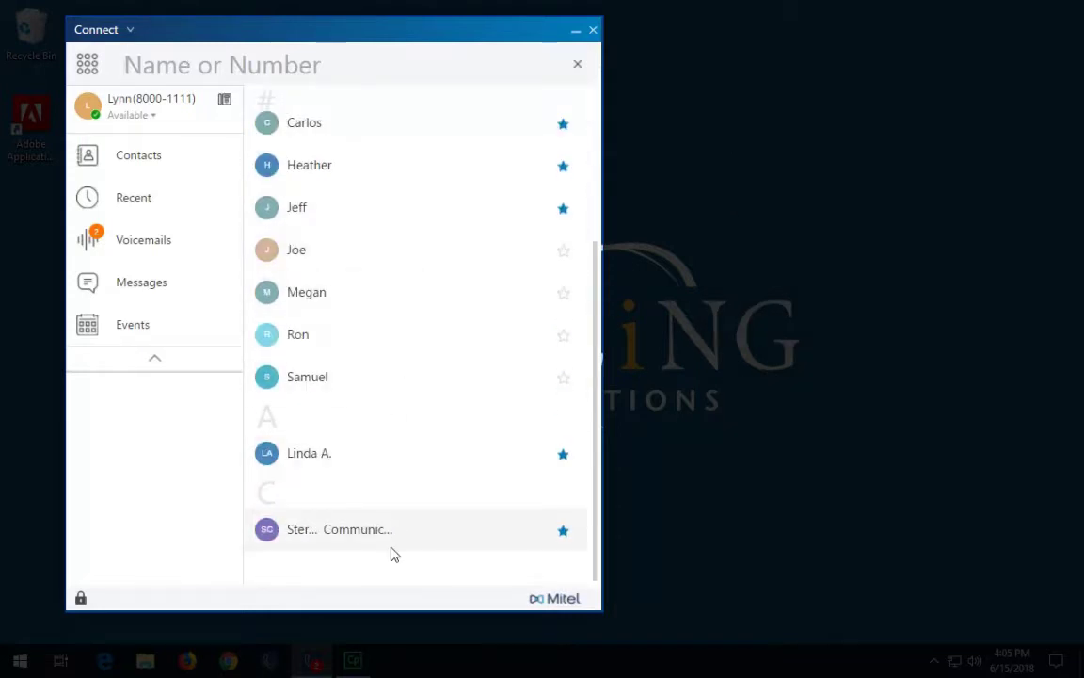
scroll(391, 376, "up", 3)
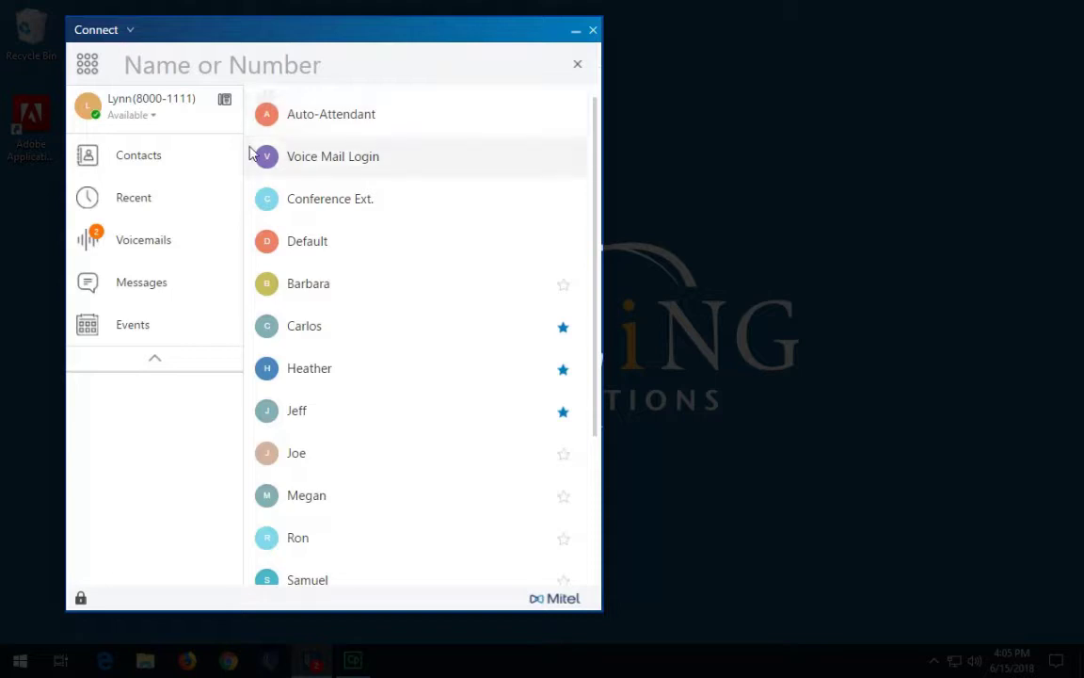
left_click(155, 196)
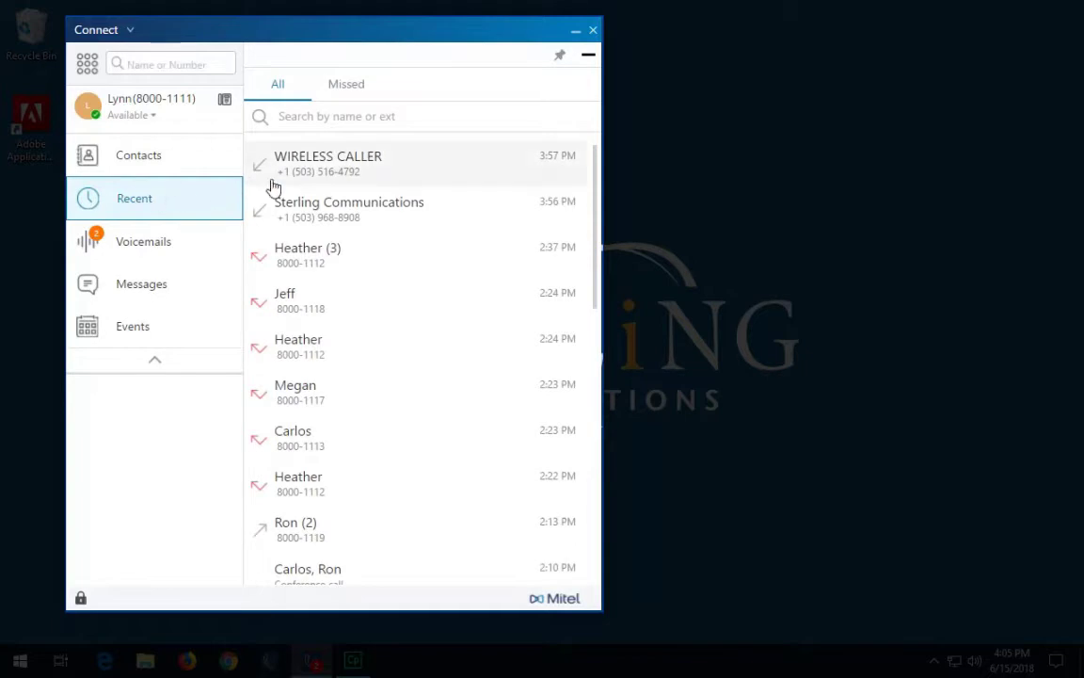
right_click(394, 169)
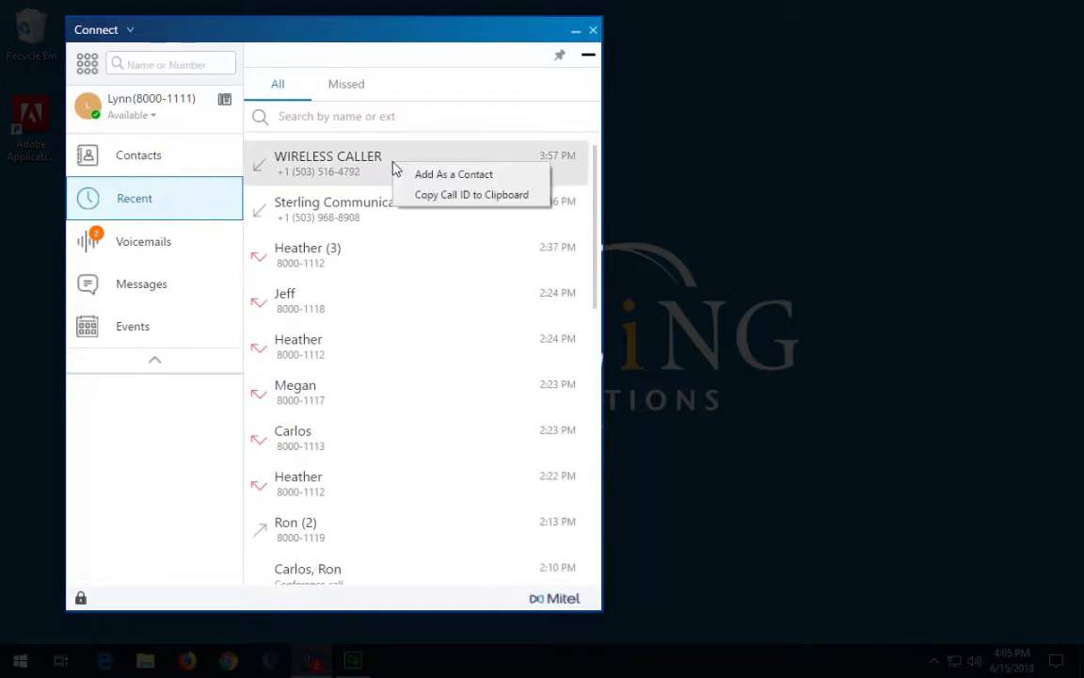
Add WIRELESS CALLER as a new Outlook contact, then close the form without saving
left_click(442, 175)
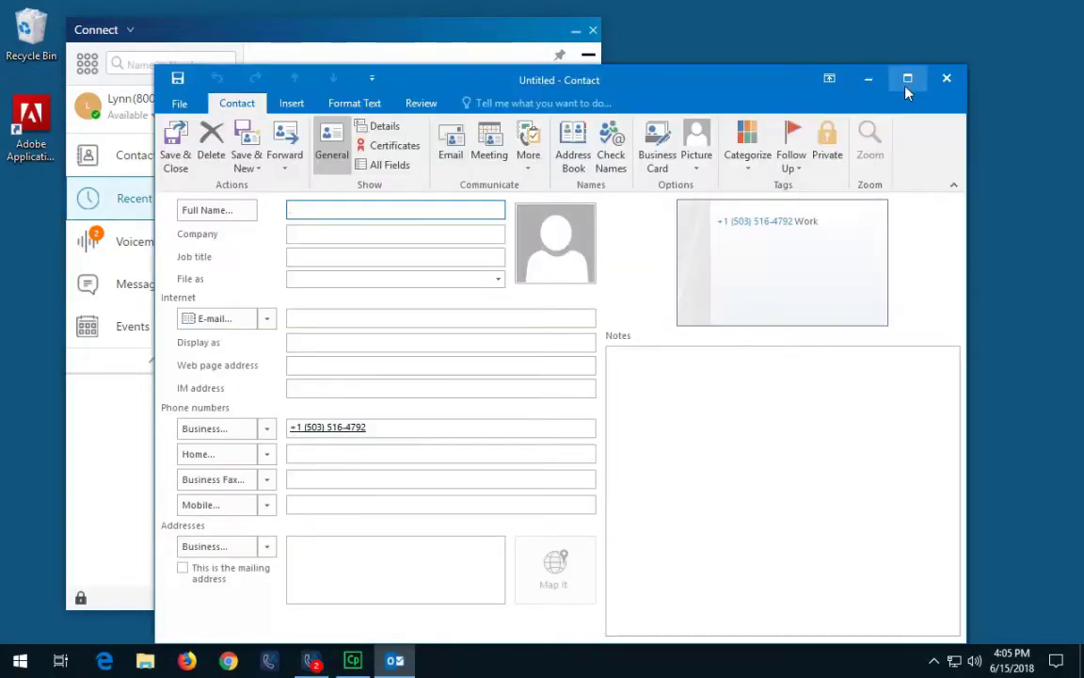
left_click(947, 79)
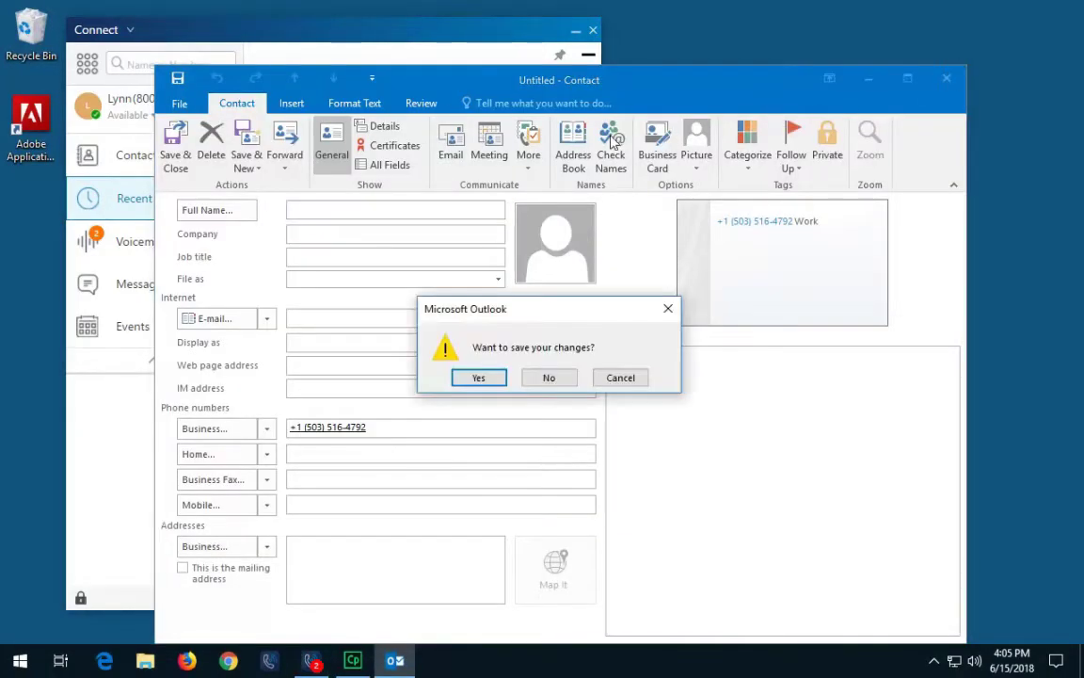
left_click(544, 378)
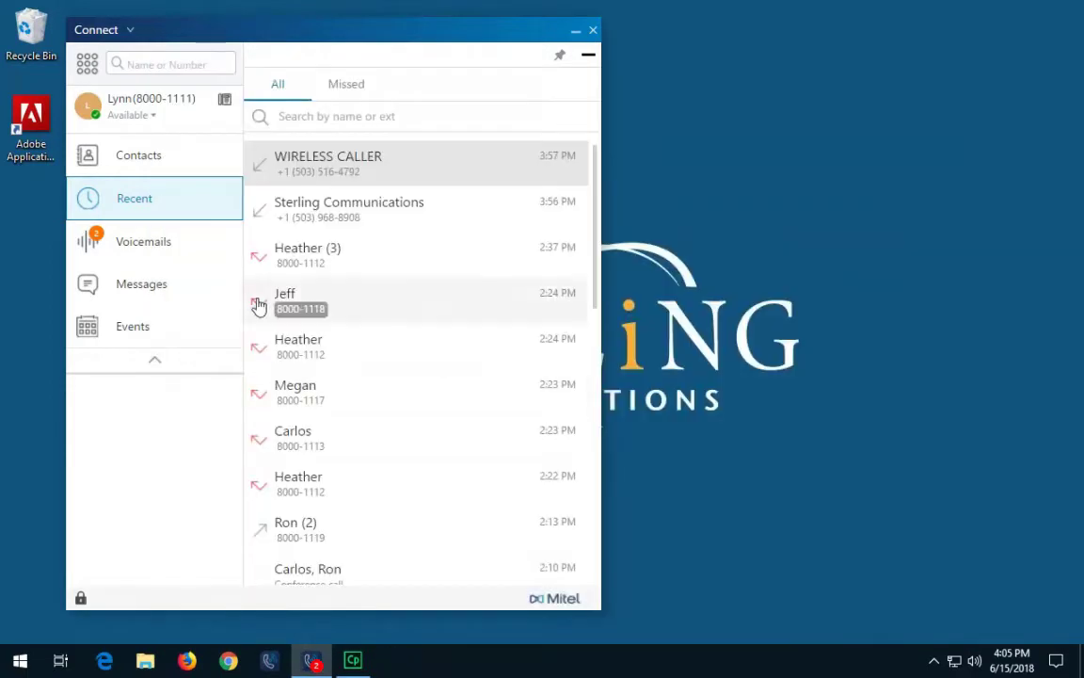
From the Favorites contacts list, start a new contact and close the empty Outlook form unsaved
left_click(123, 149)
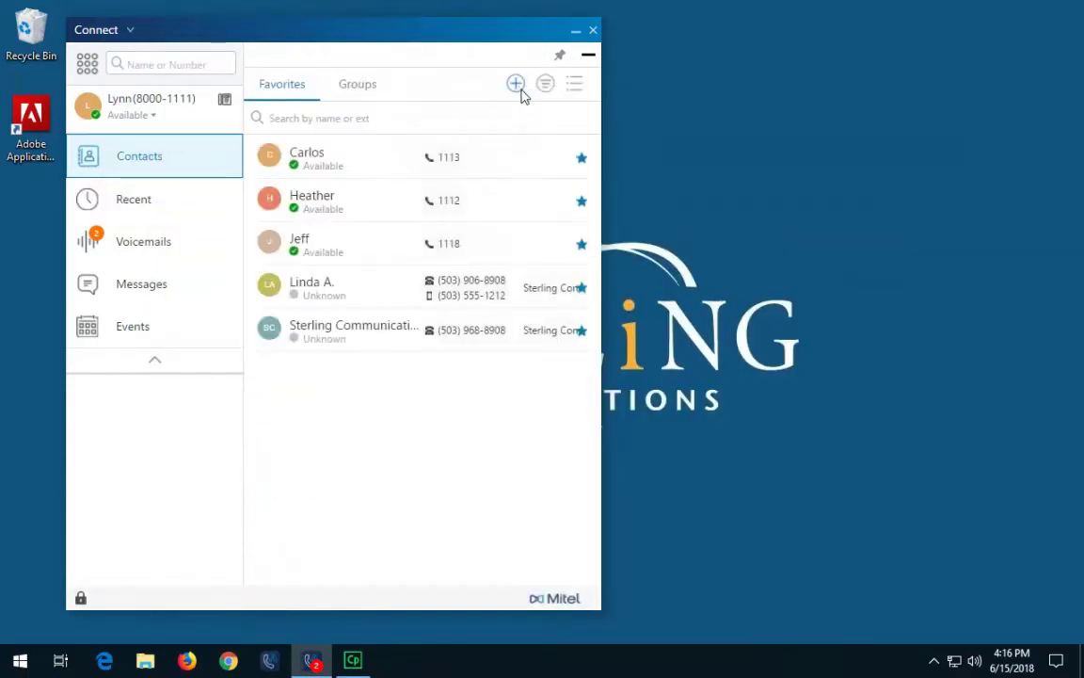
left_click(521, 91)
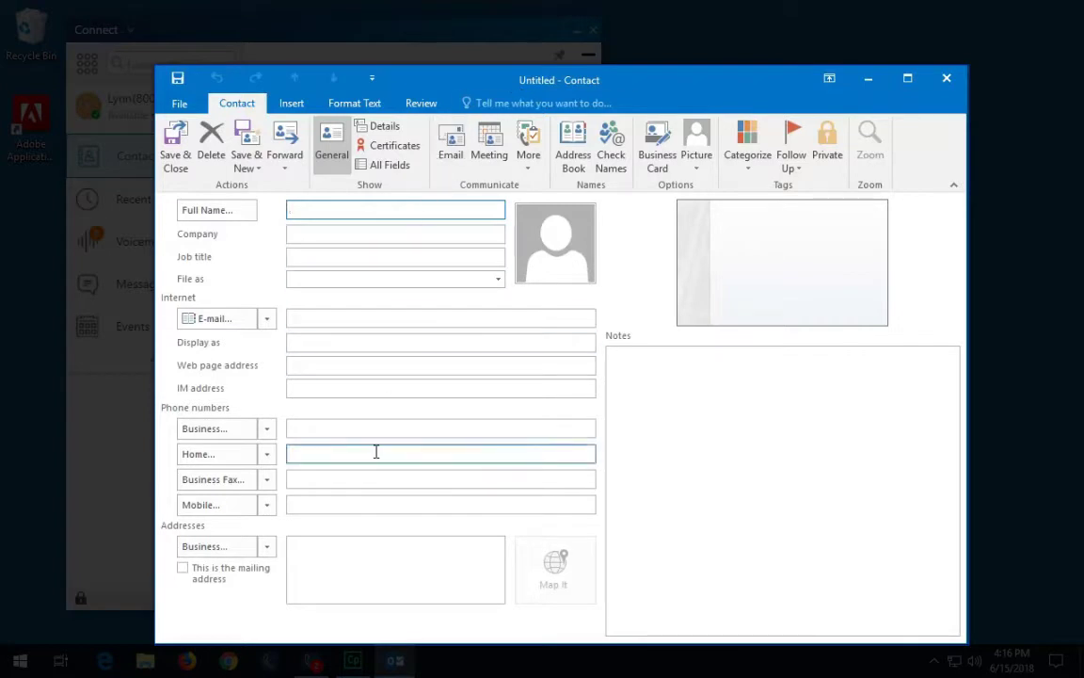
left_click(946, 79)
mouse_move(533, 203)
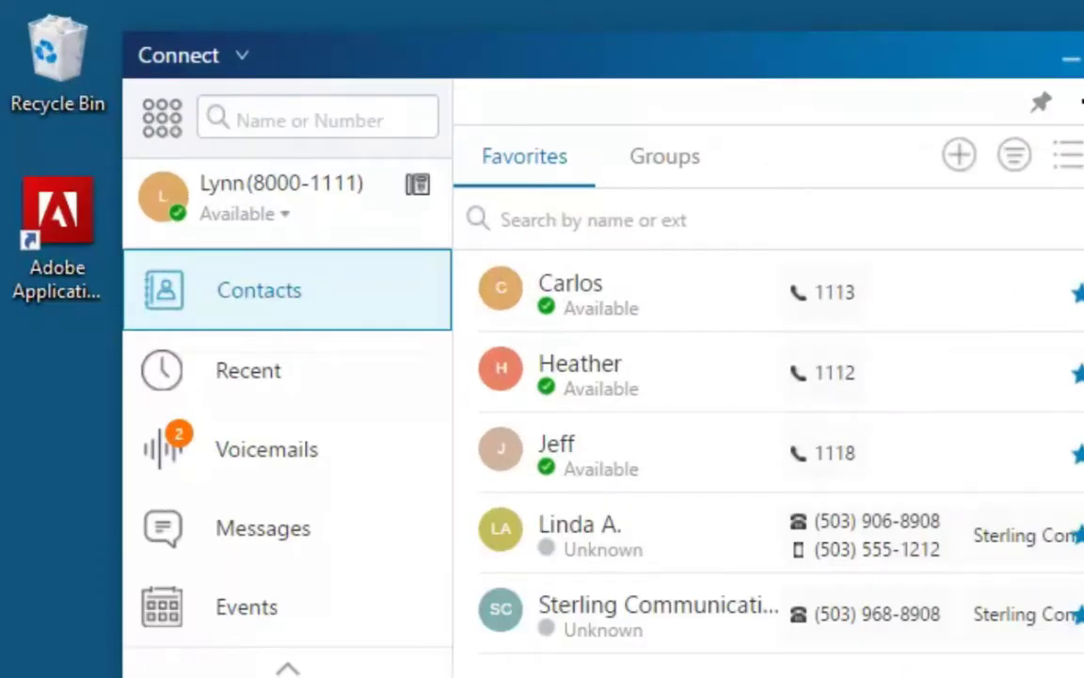
Review the Outlook integration options in Settings from your profile, then close Settings
left_click(265, 193)
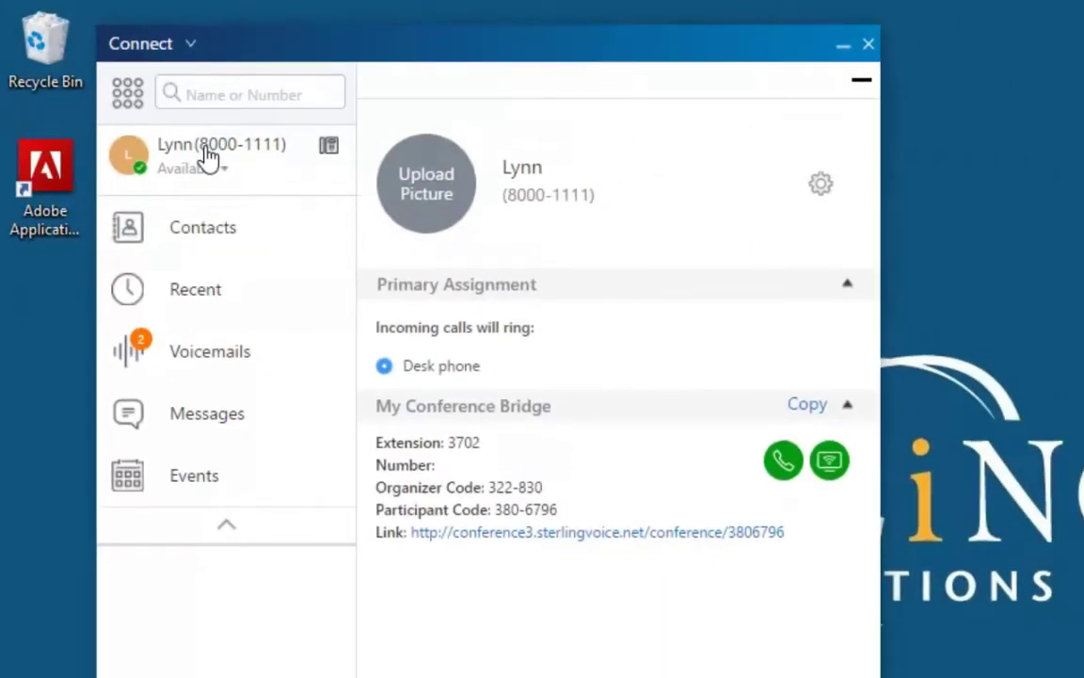
left_click(822, 188)
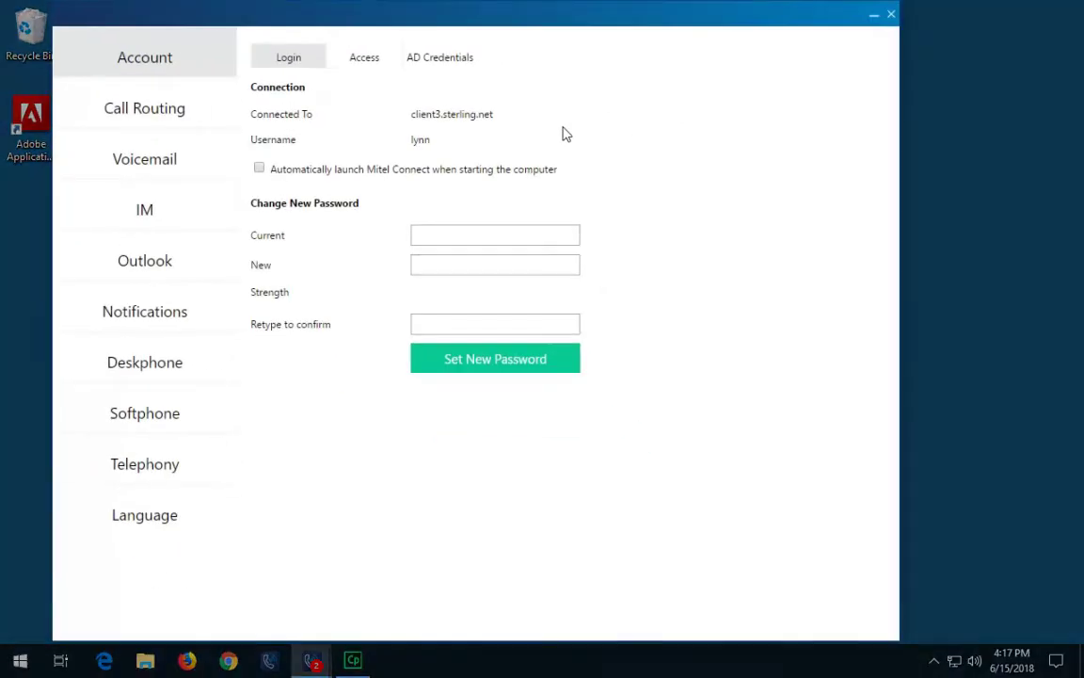
left_click(192, 257)
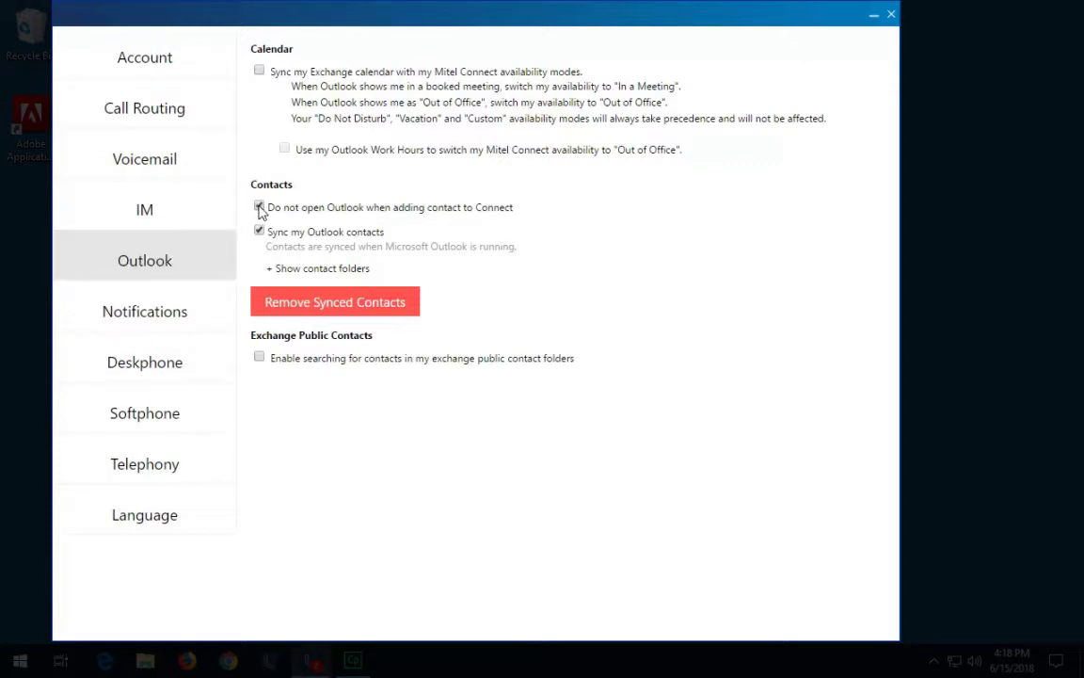
left_click(892, 16)
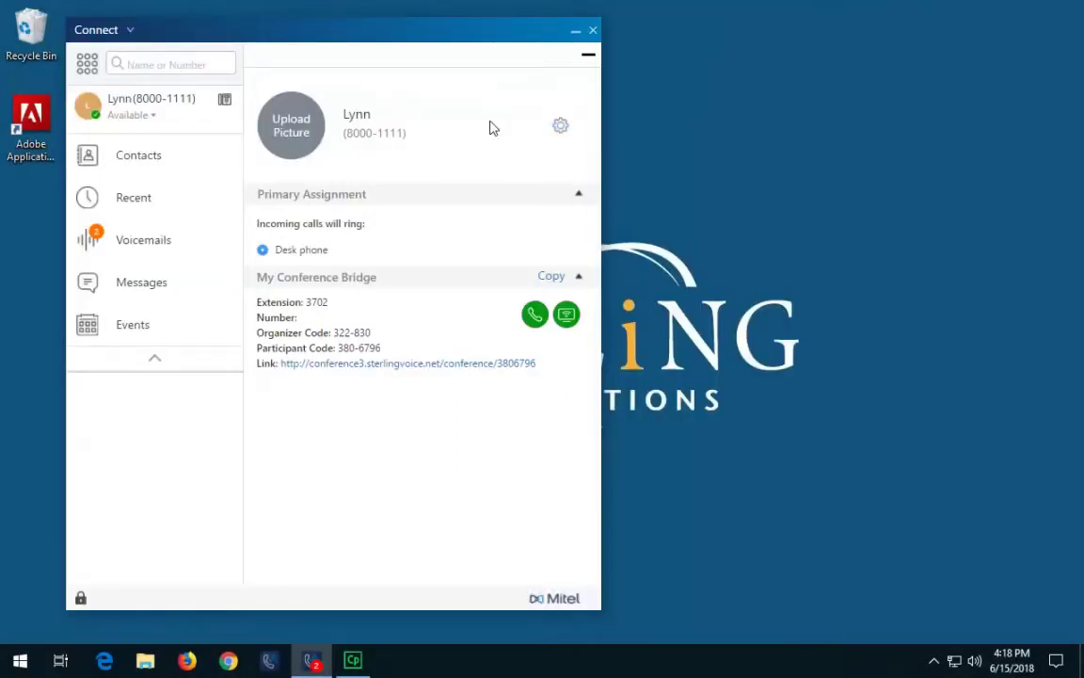
Show Contacts and bring up Connect's own blank Add Contact form instead of Outlook's
left_click(155, 156)
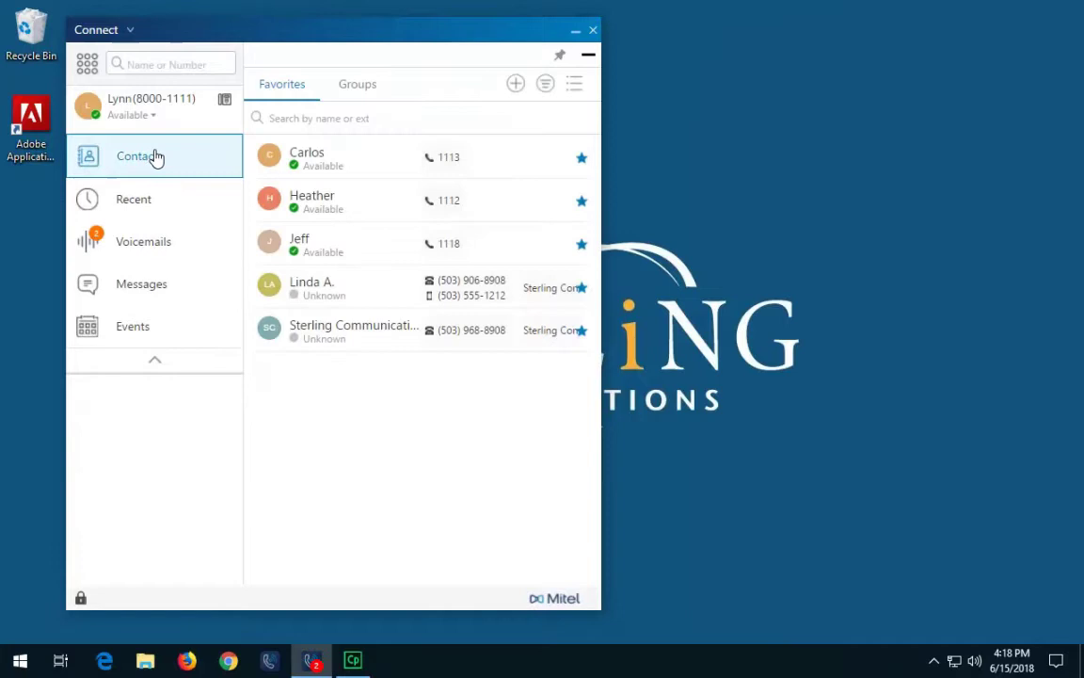
left_click(514, 86)
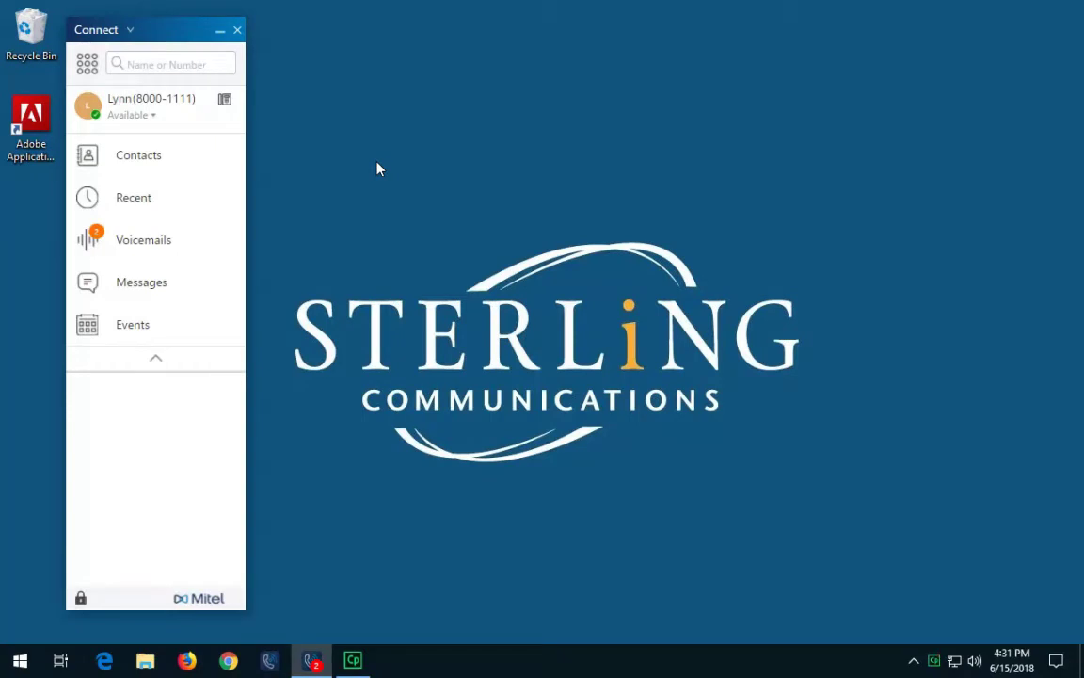
Search contacts, check Exchange Public Matches (no results), then go back to Direct Matches
left_click(184, 62)
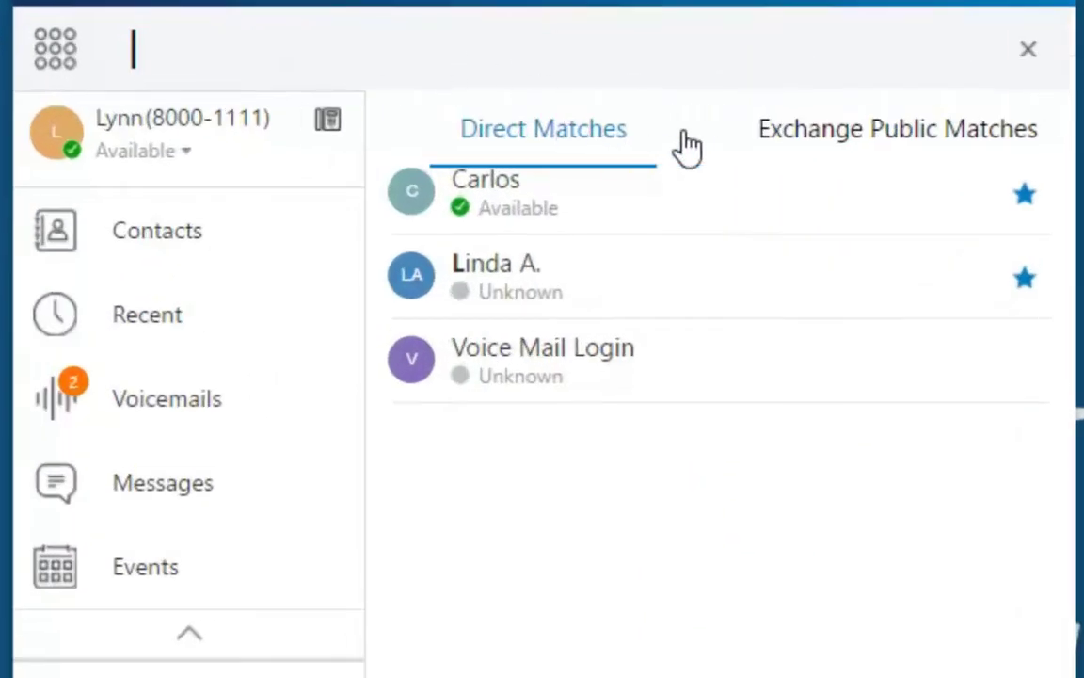
left_click(831, 130)
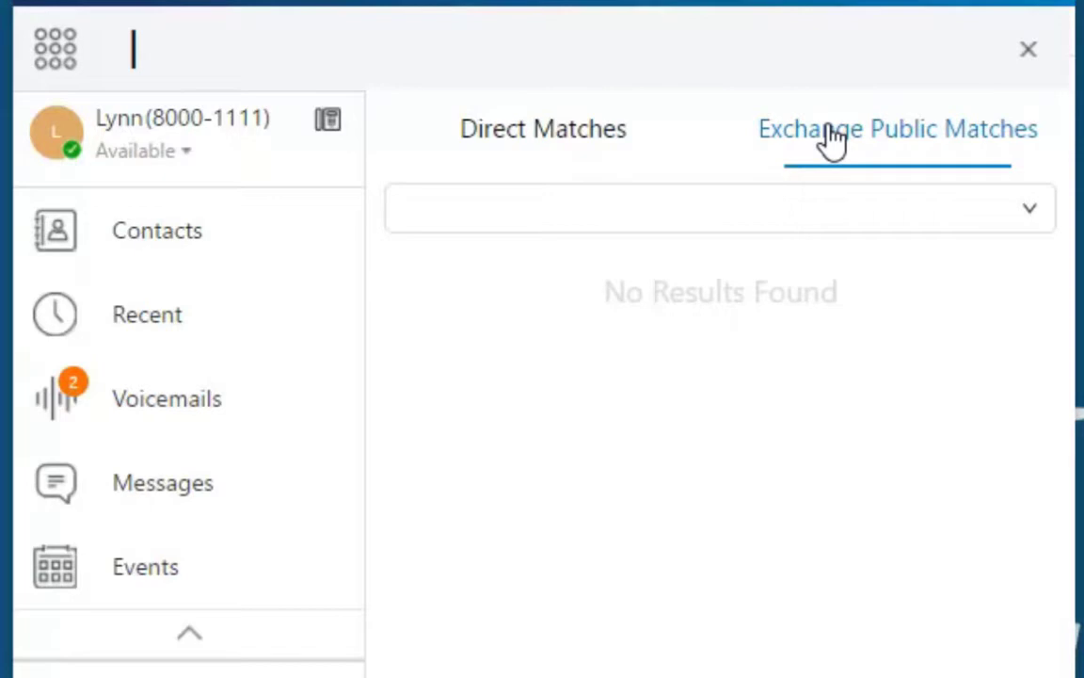
left_click(546, 139)
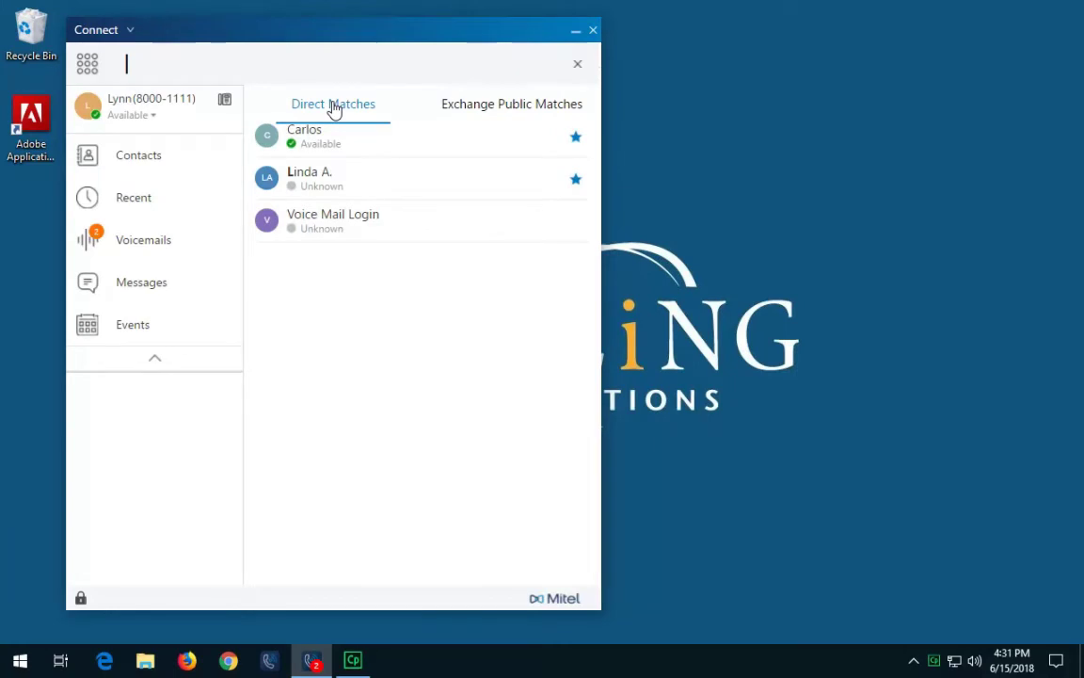
left_click(356, 181)
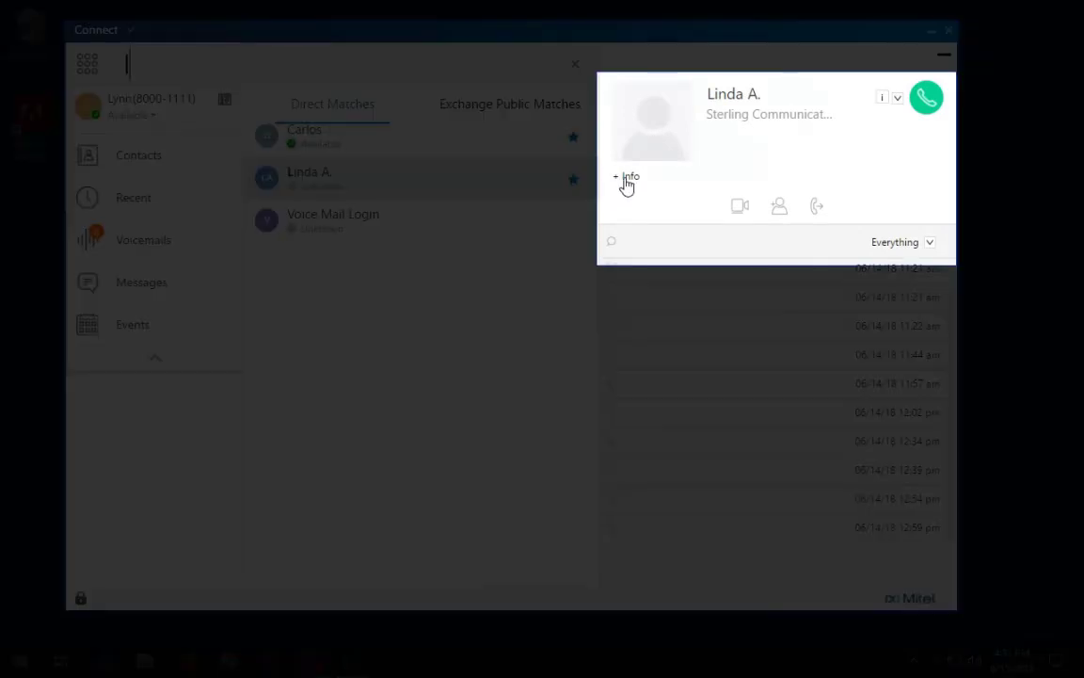
left_click(626, 179)
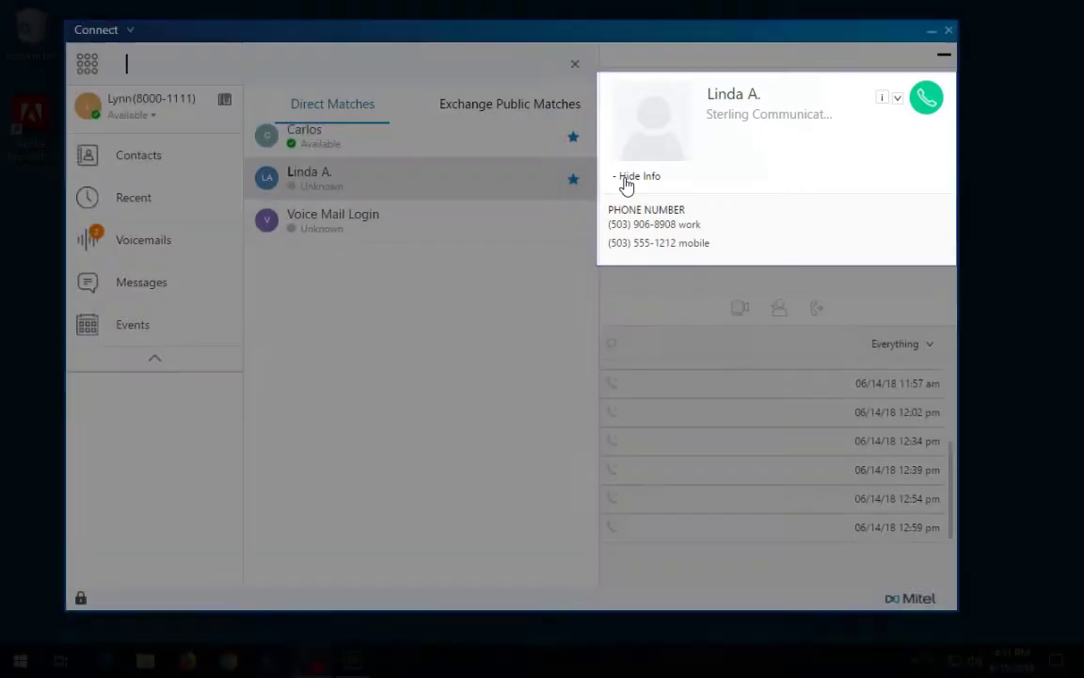
left_click(625, 179)
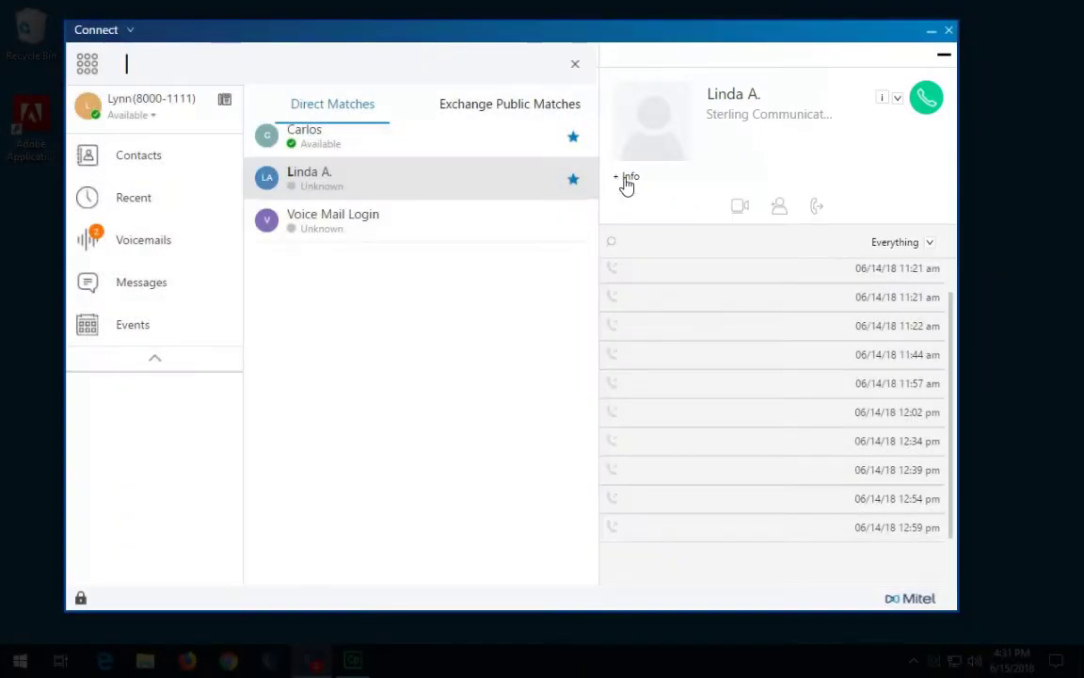
left_click(944, 55)
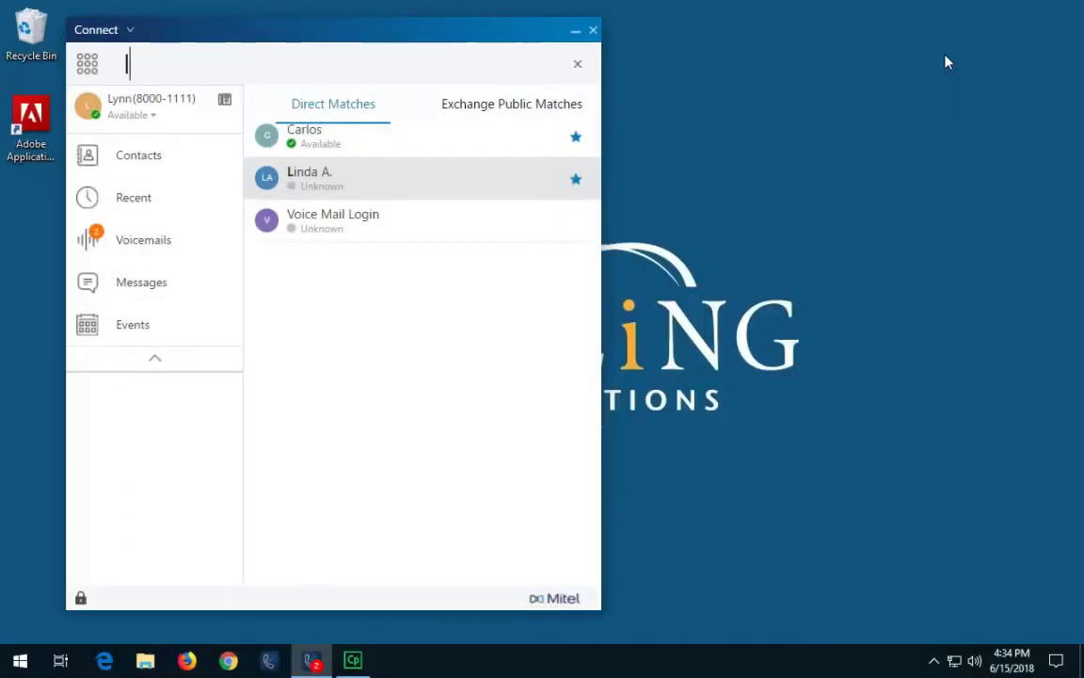
right_click(503, 184)
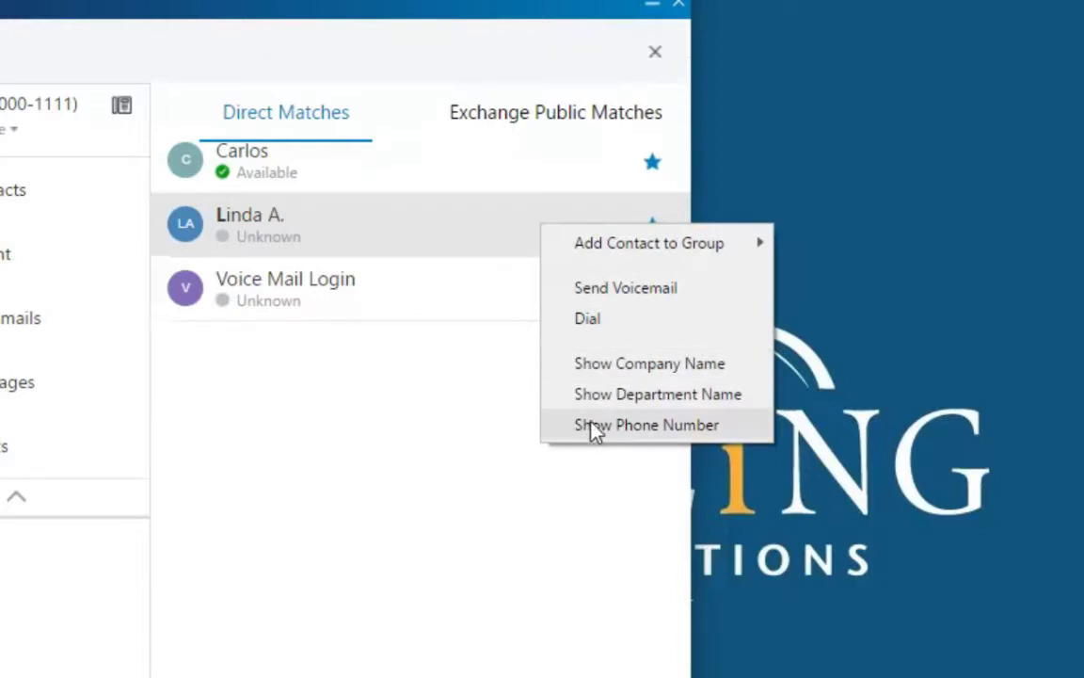
left_click(602, 367)
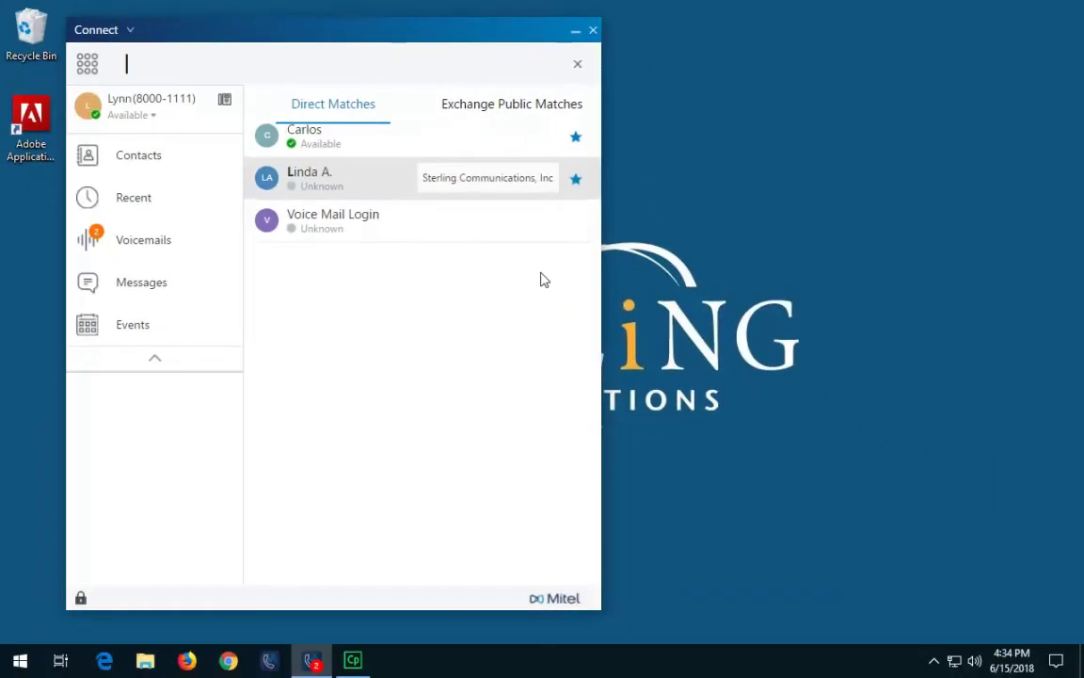
Set the Favorites list's Sort/Show option to display Phone Number beside each contact
left_click(151, 160)
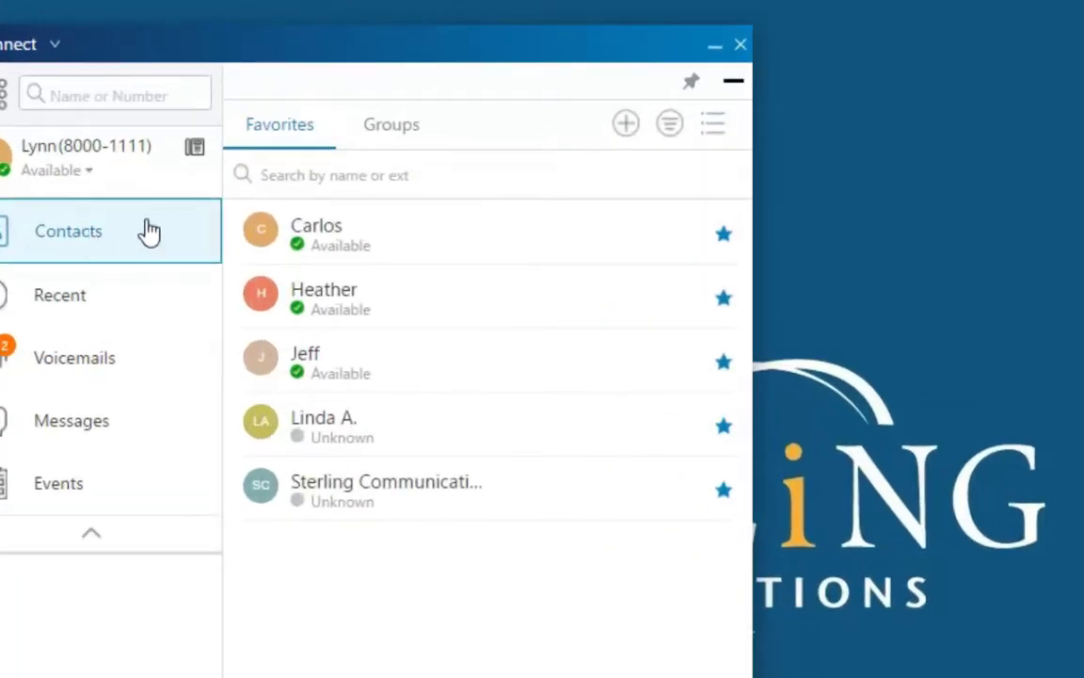
left_click(670, 125)
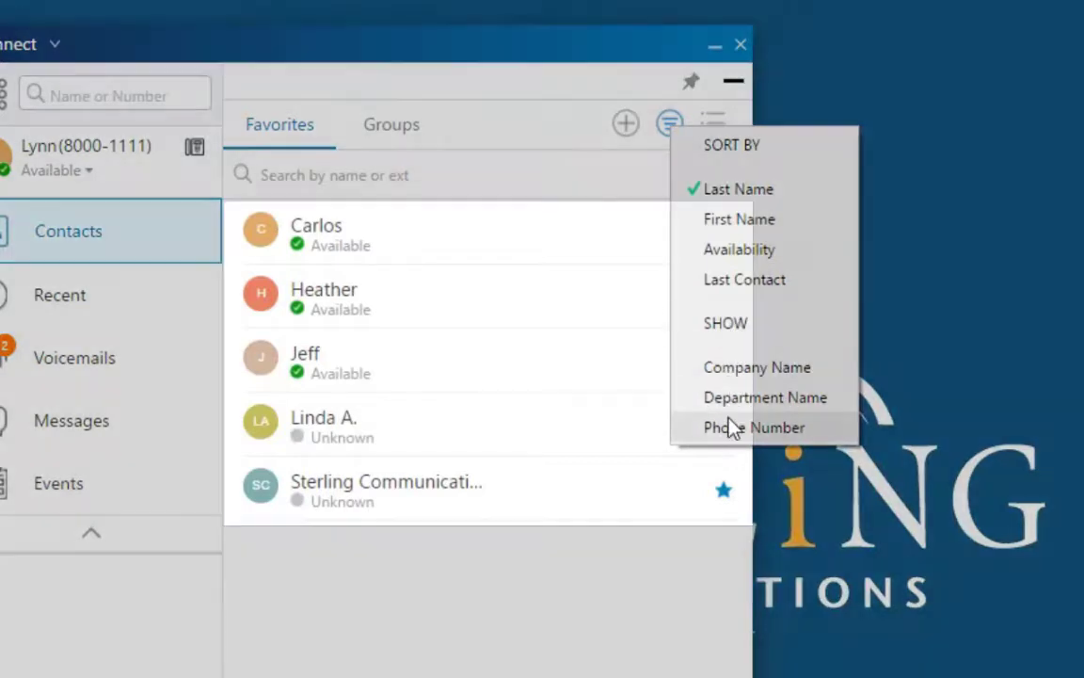
left_click(730, 428)
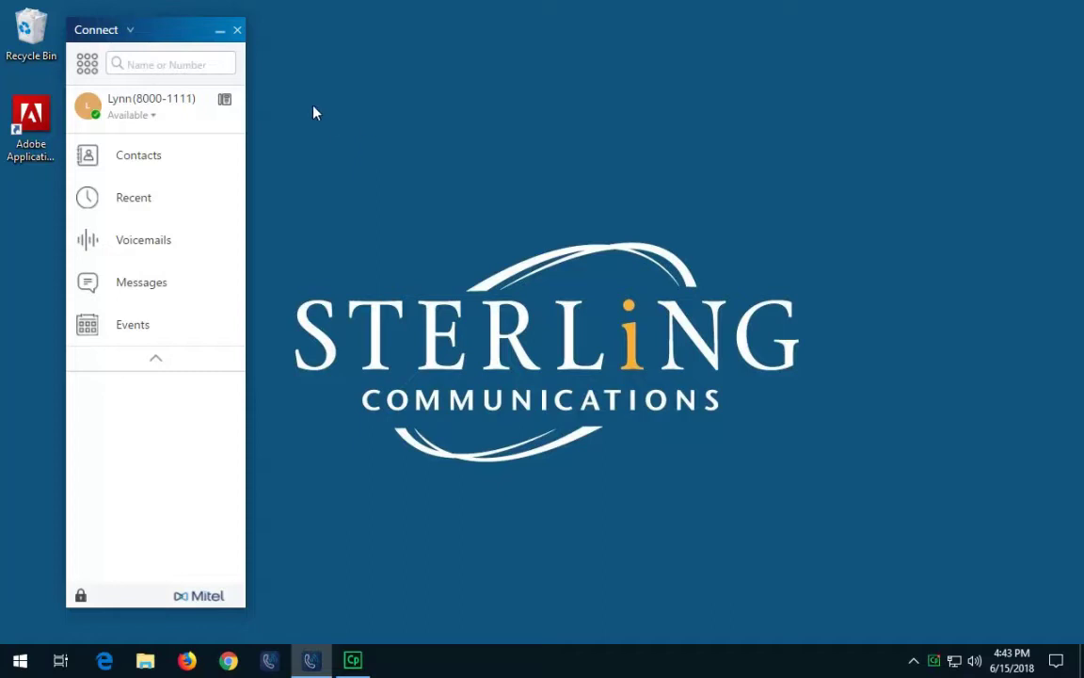
Search for 'jim' and delete the matching contact from its details panel
left_click(180, 62)
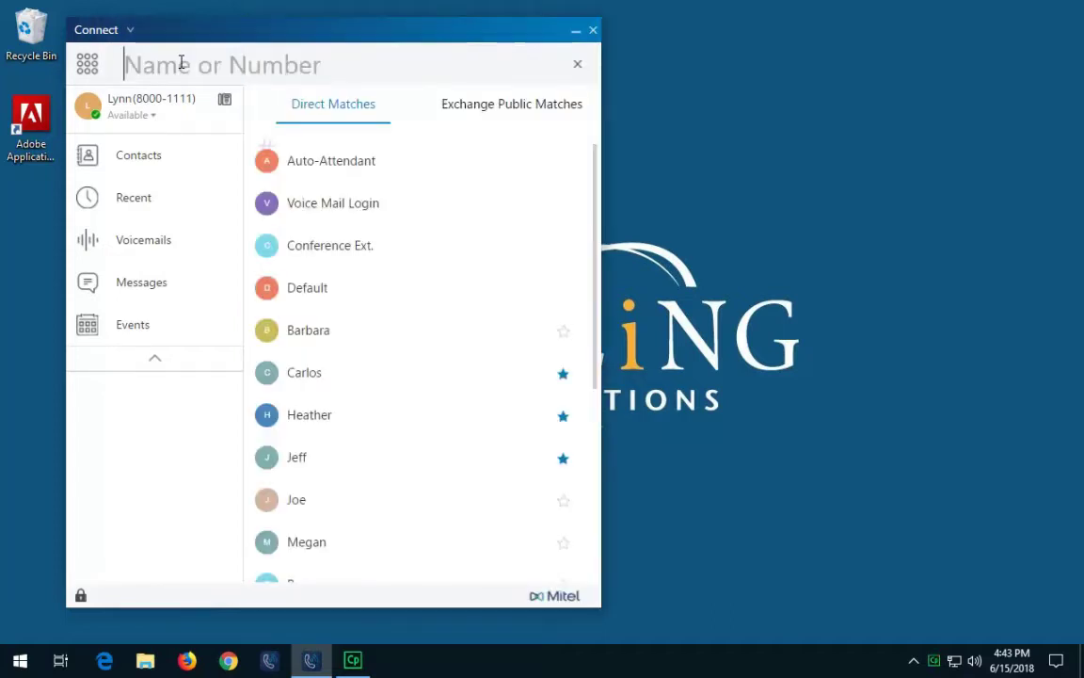
type("jim")
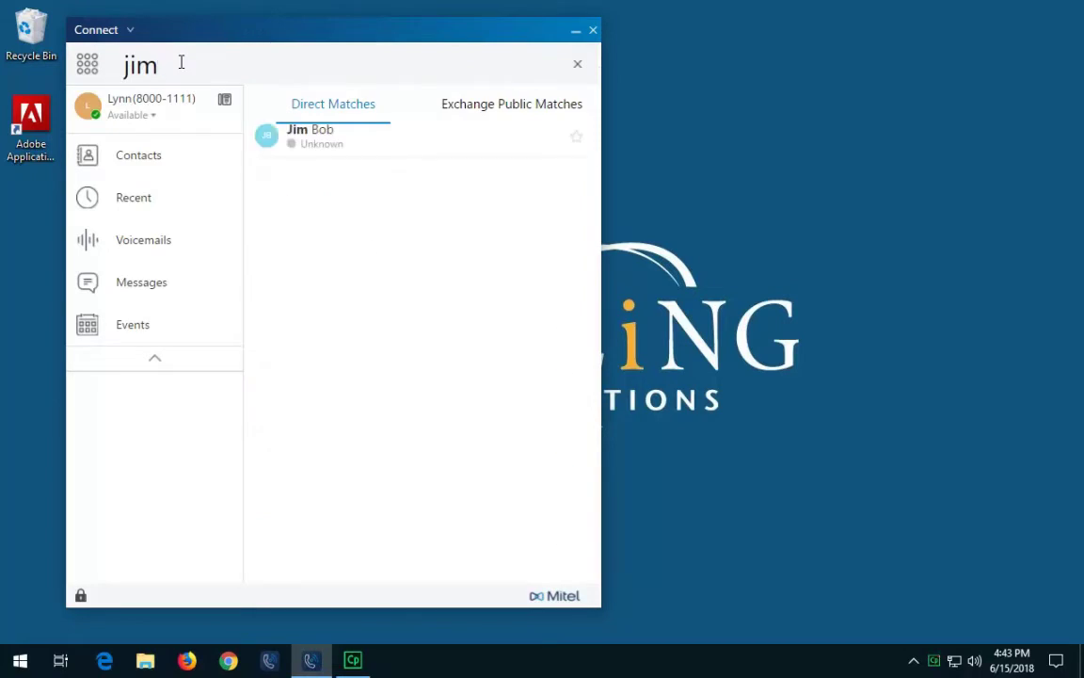
left_click(358, 141)
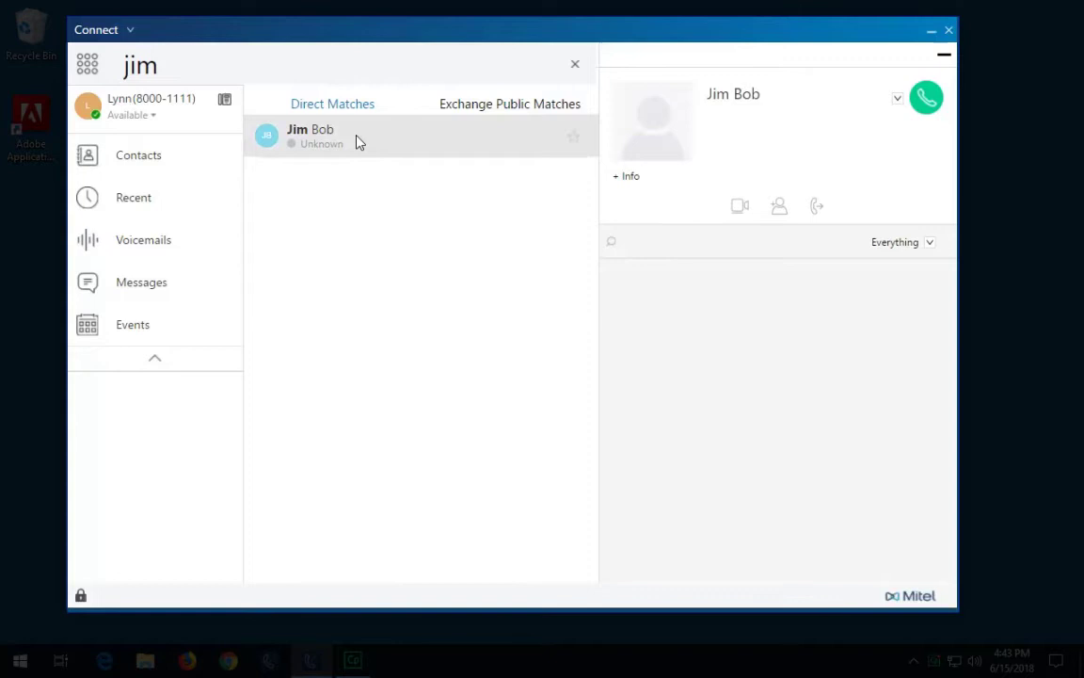
left_click(633, 178)
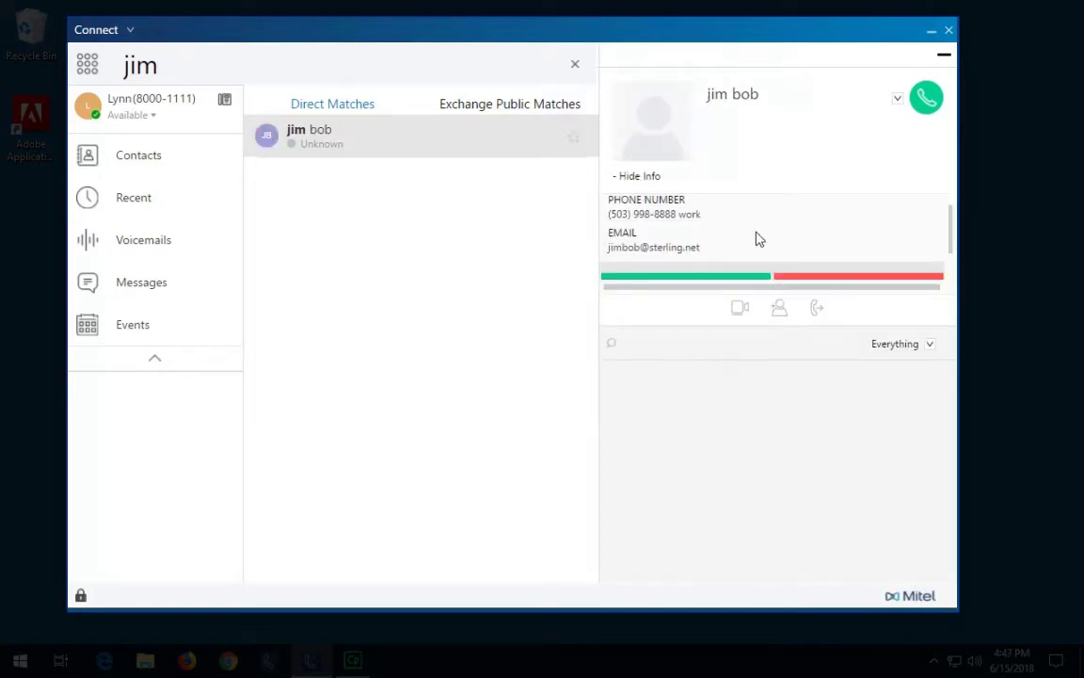
scroll(777, 232, "down", 1)
left_click(834, 258)
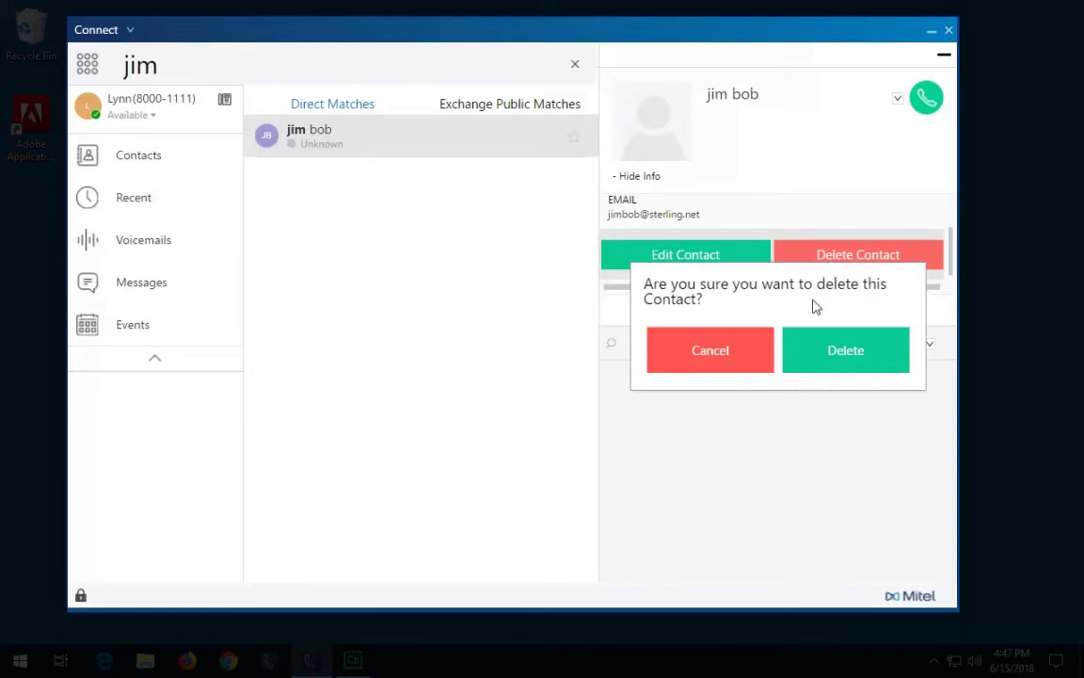
left_click(809, 363)
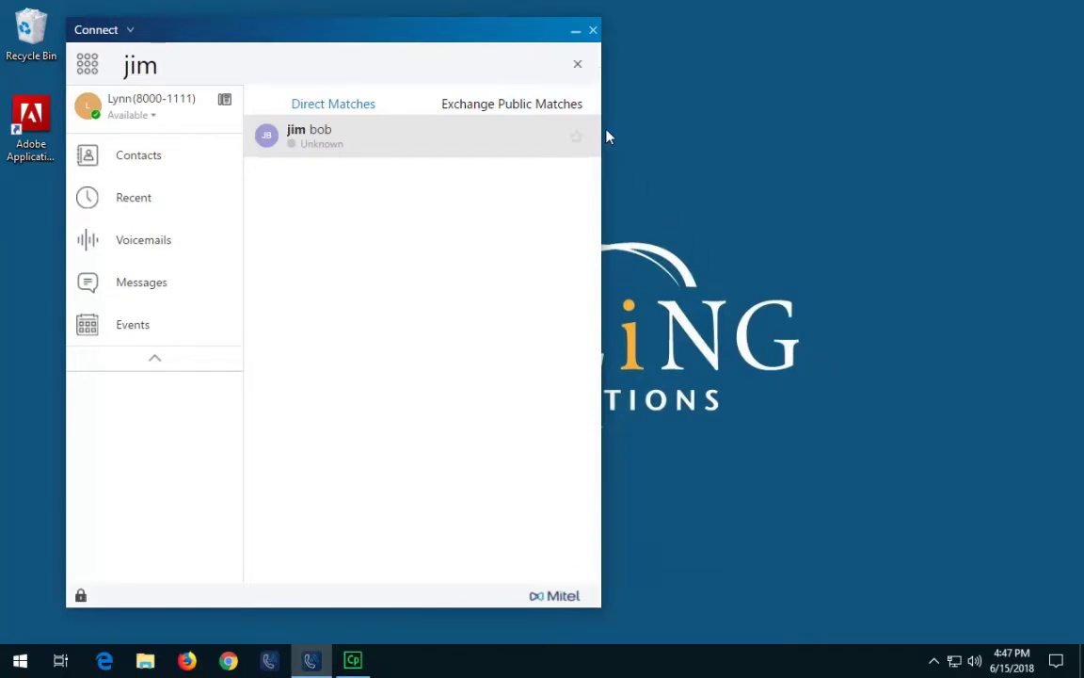
Clear the search and remove the synced Outlook contacts under Settings > Outlook
left_click(579, 68)
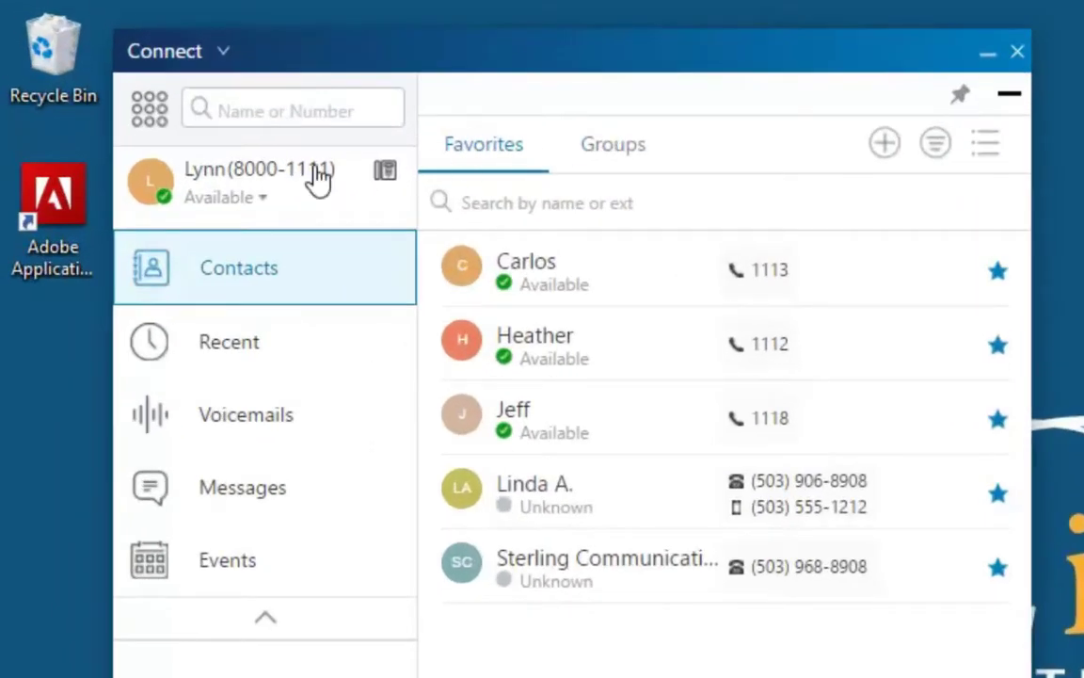
left_click(273, 172)
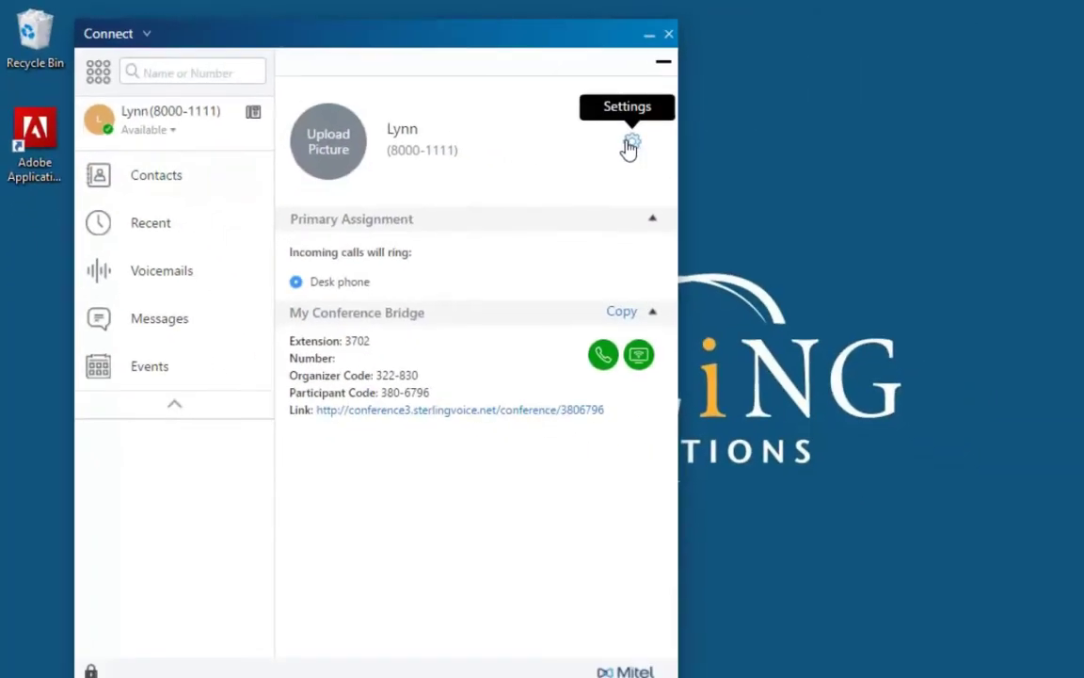
left_click(629, 144)
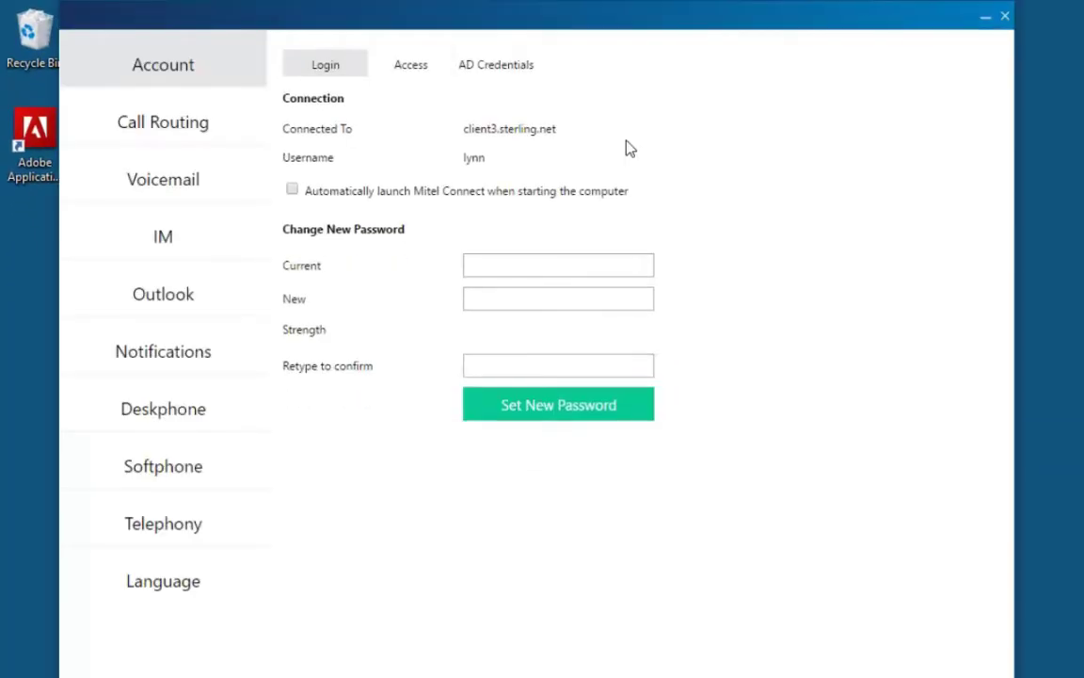
left_click(247, 284)
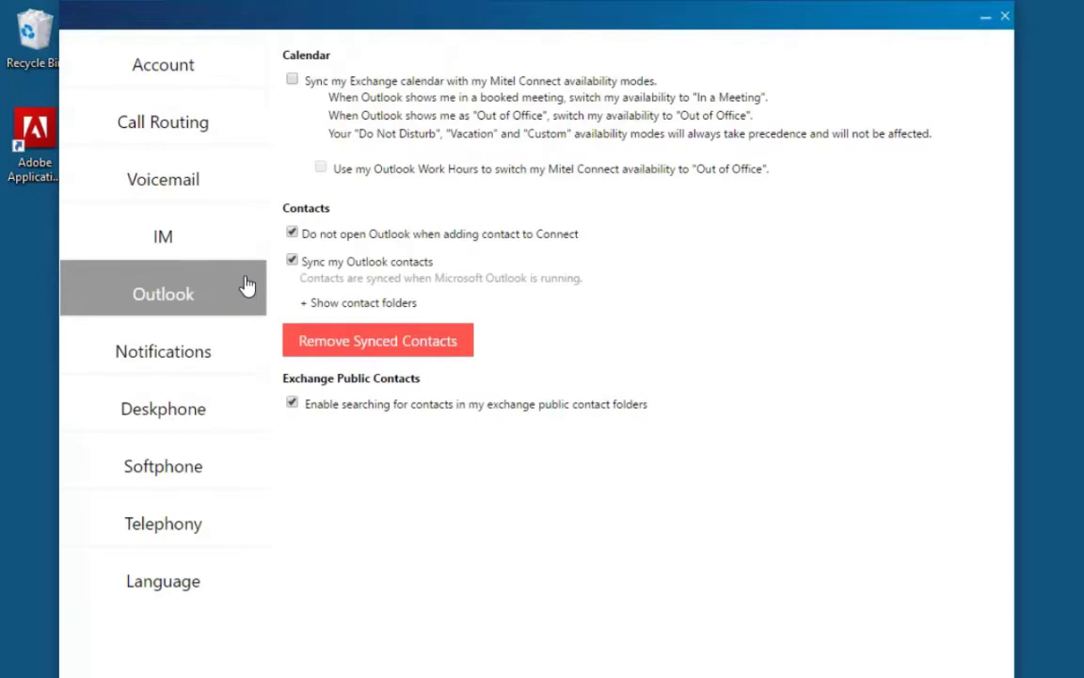
left_click(369, 341)
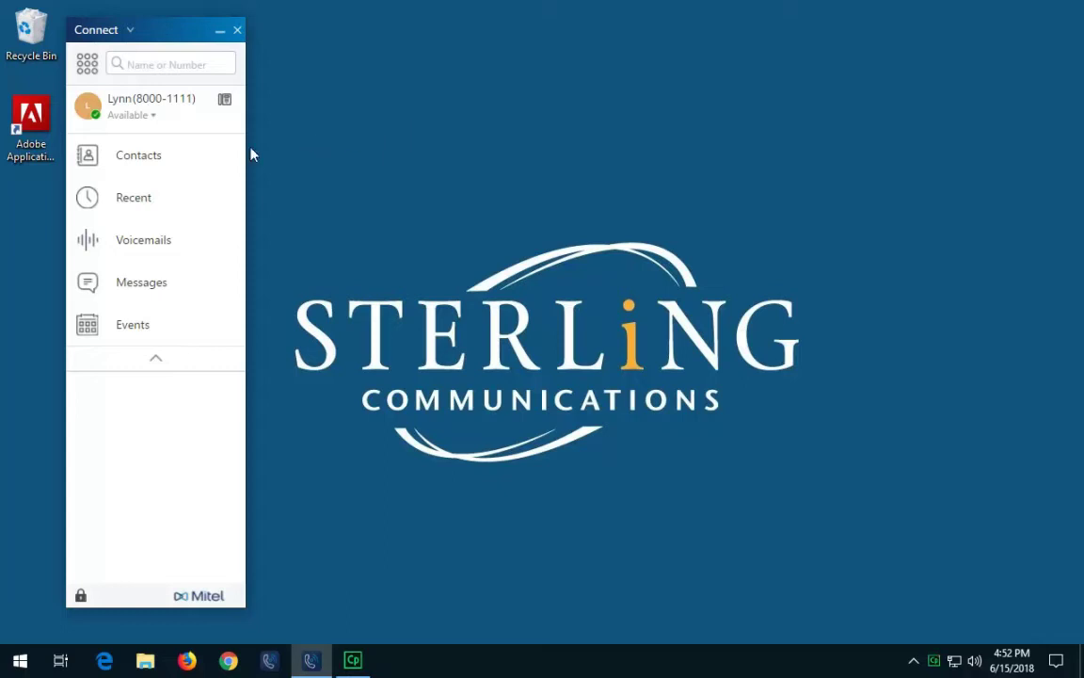
Star the contact found by searching 'car' so it shows in Favorites
left_click(188, 158)
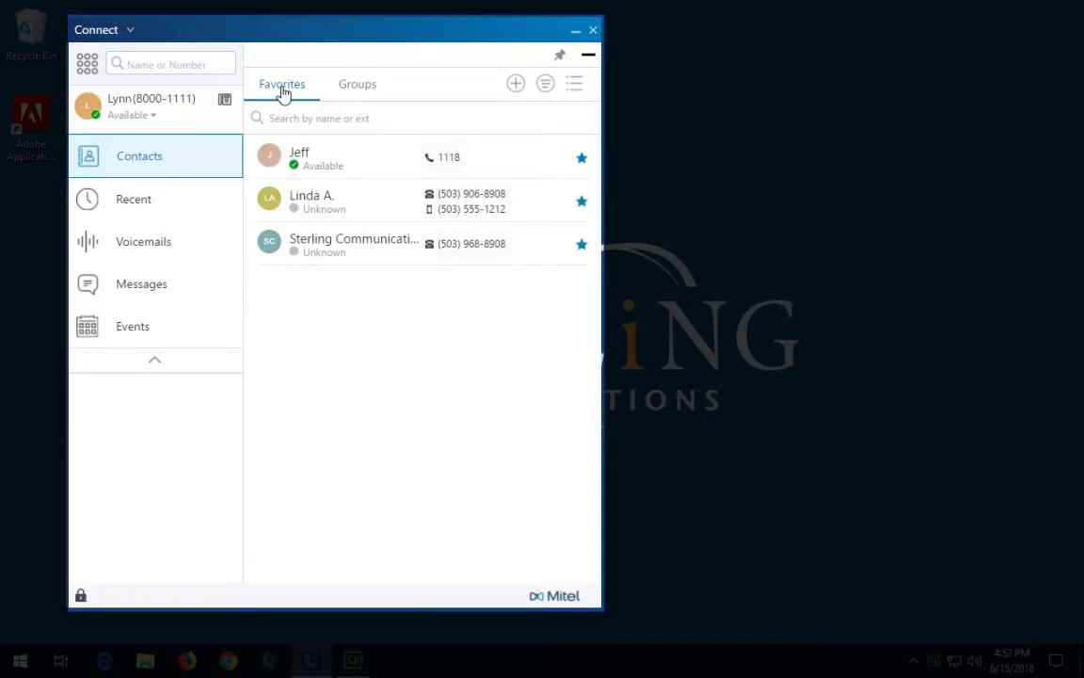
left_click(160, 63)
type("car")
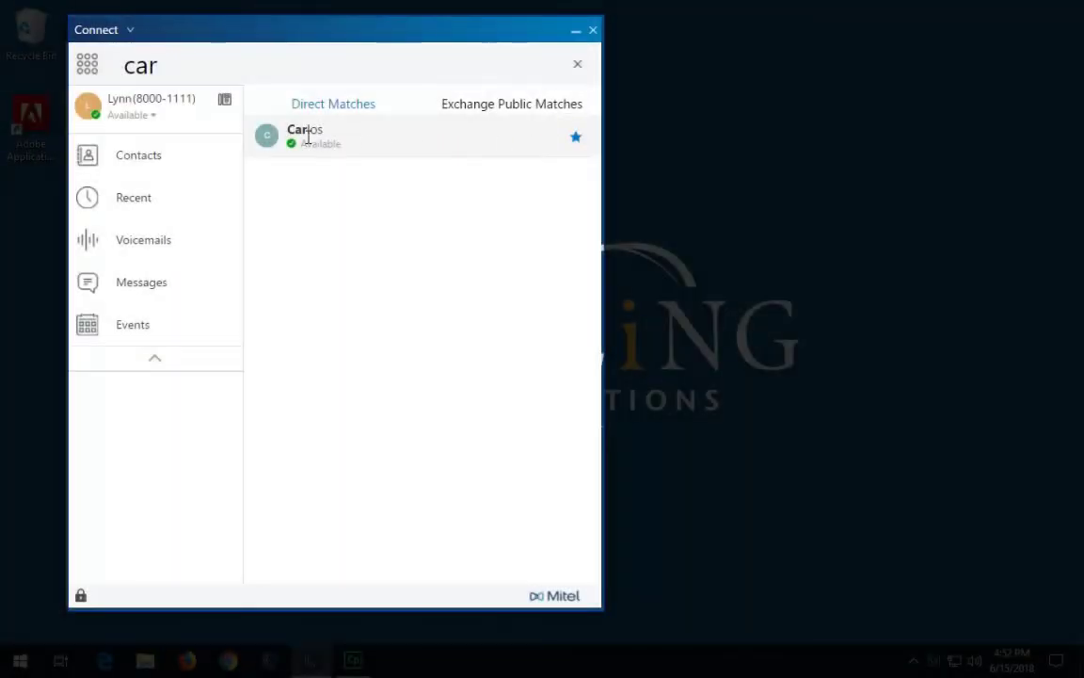
left_click(146, 163)
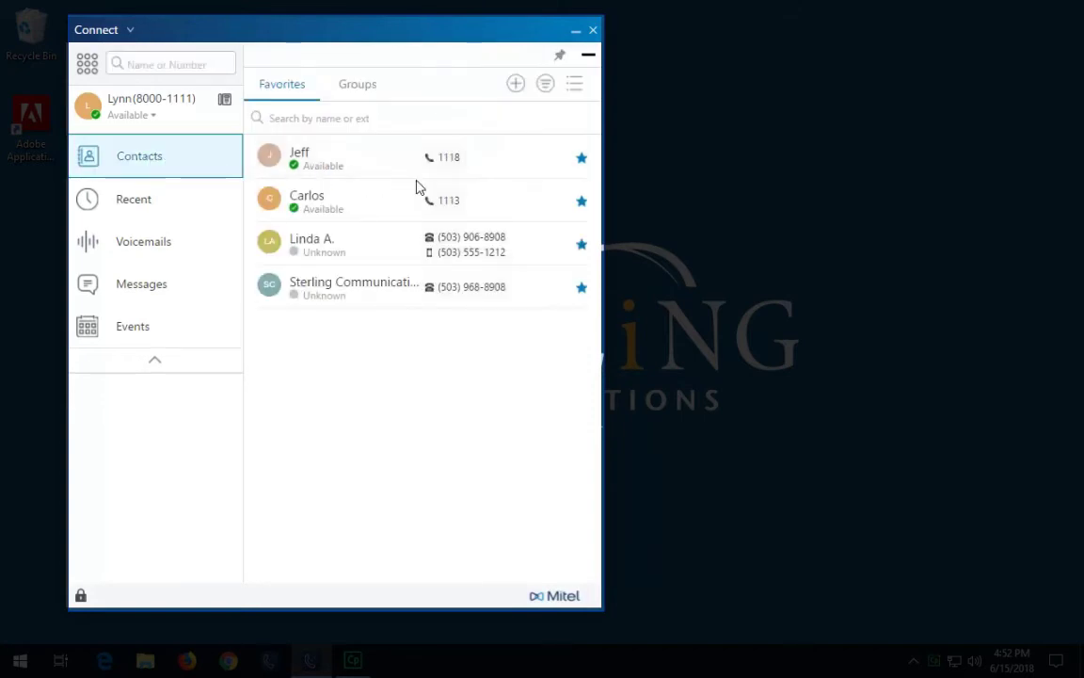
left_click(582, 202)
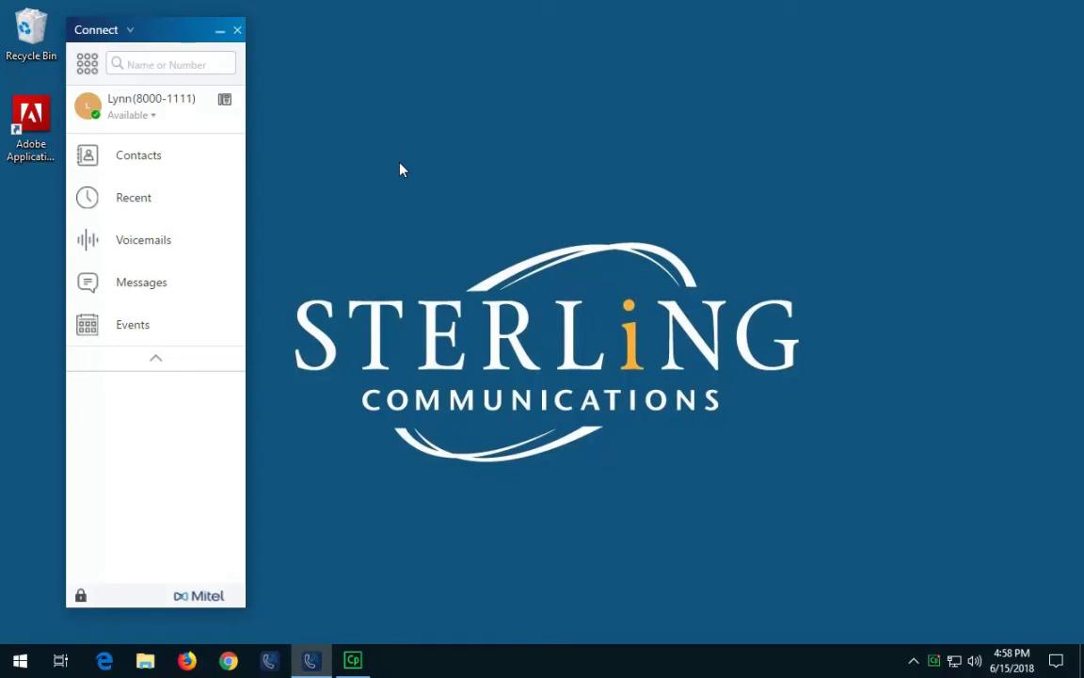
Switch the Favorites contacts to List View, then back to Compact View
left_click(195, 160)
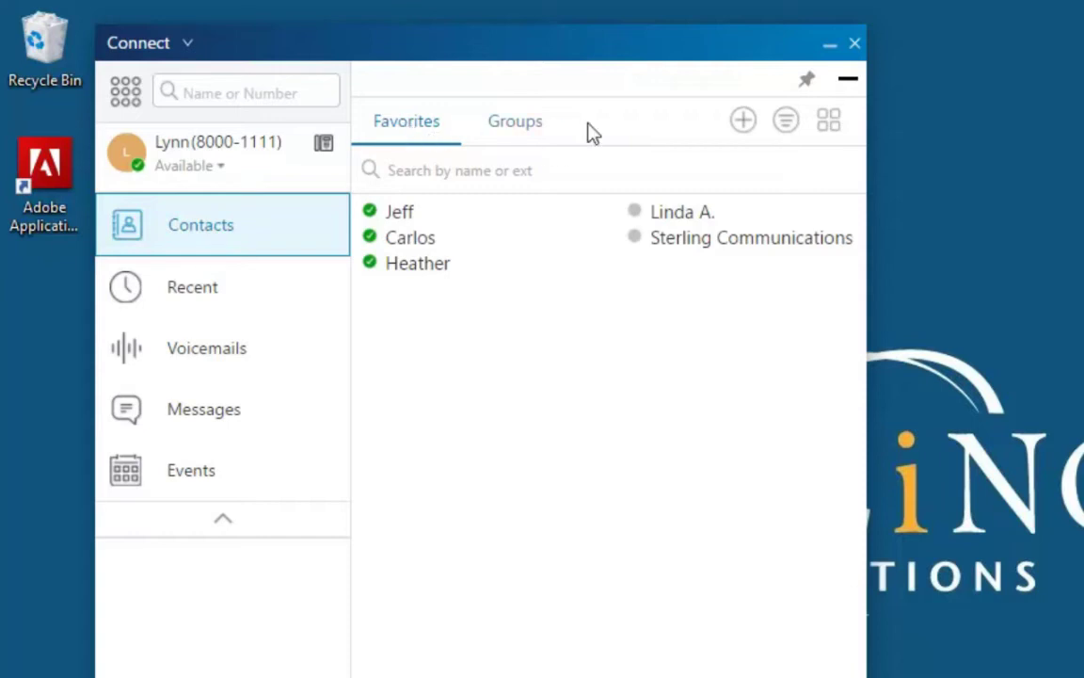
left_click(829, 122)
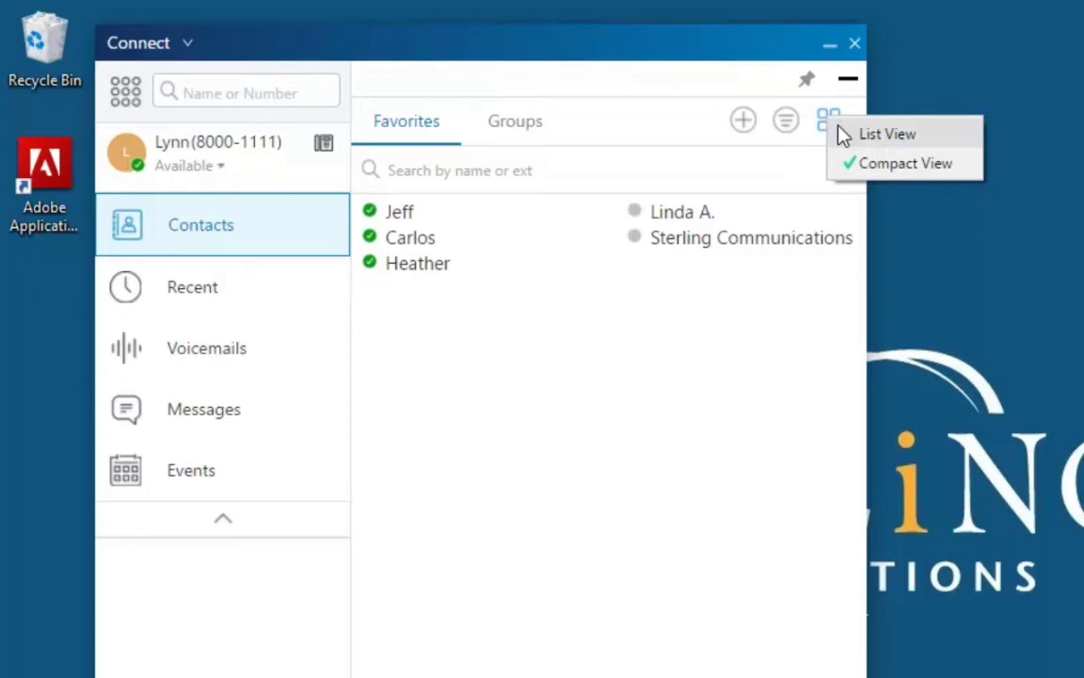
left_click(842, 134)
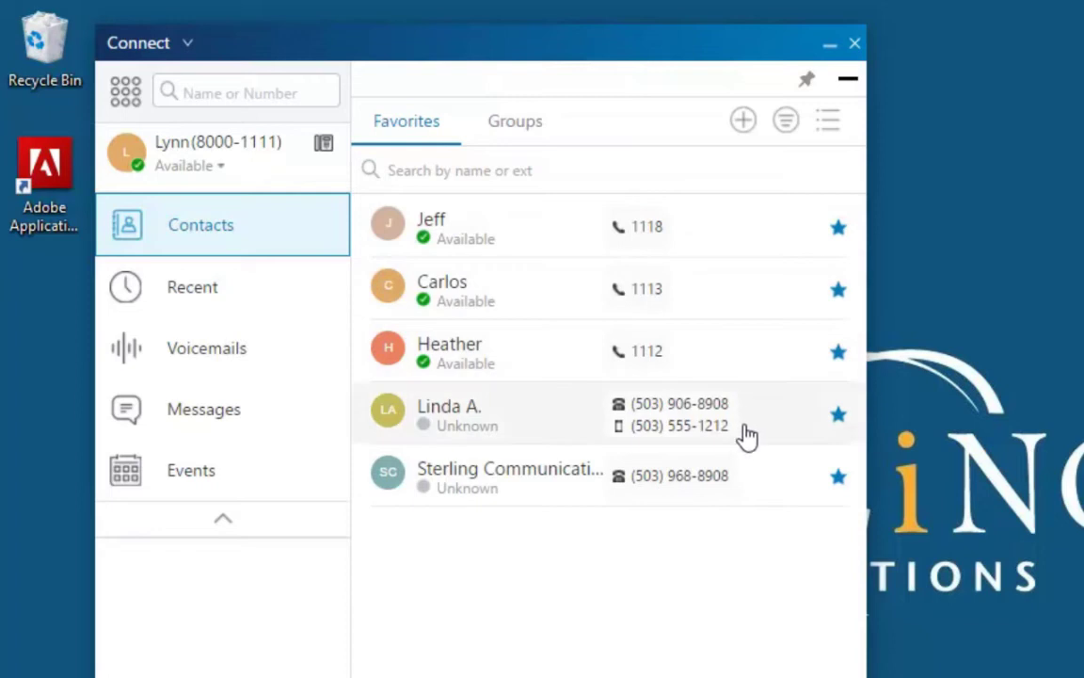
mouse_move(747, 498)
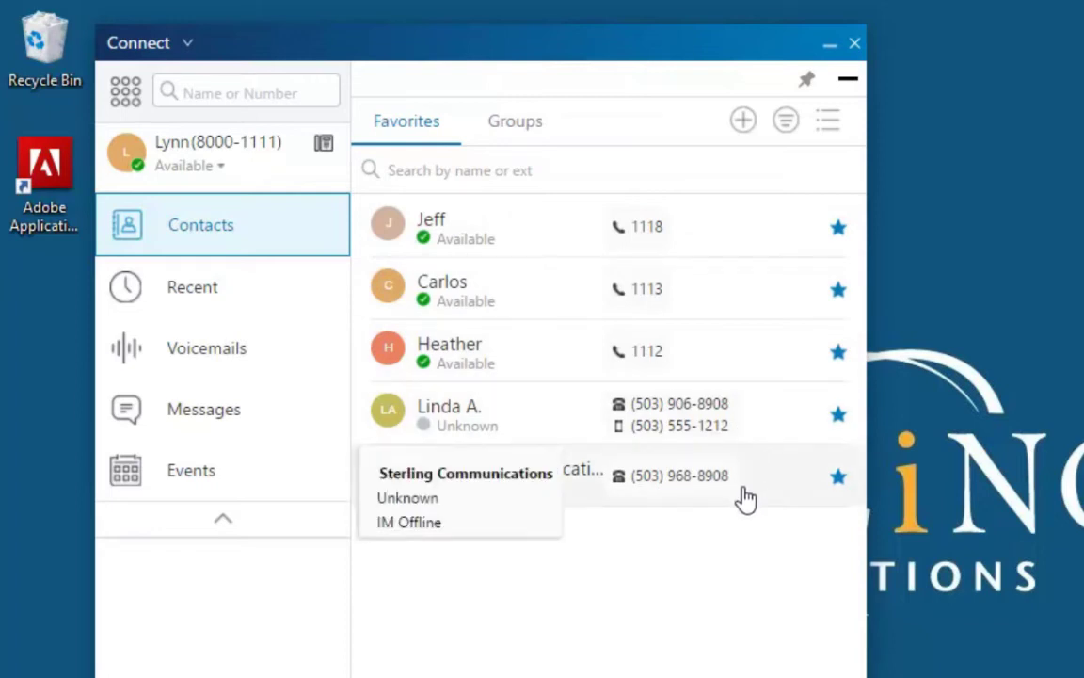
left_click(827, 127)
left_click(845, 160)
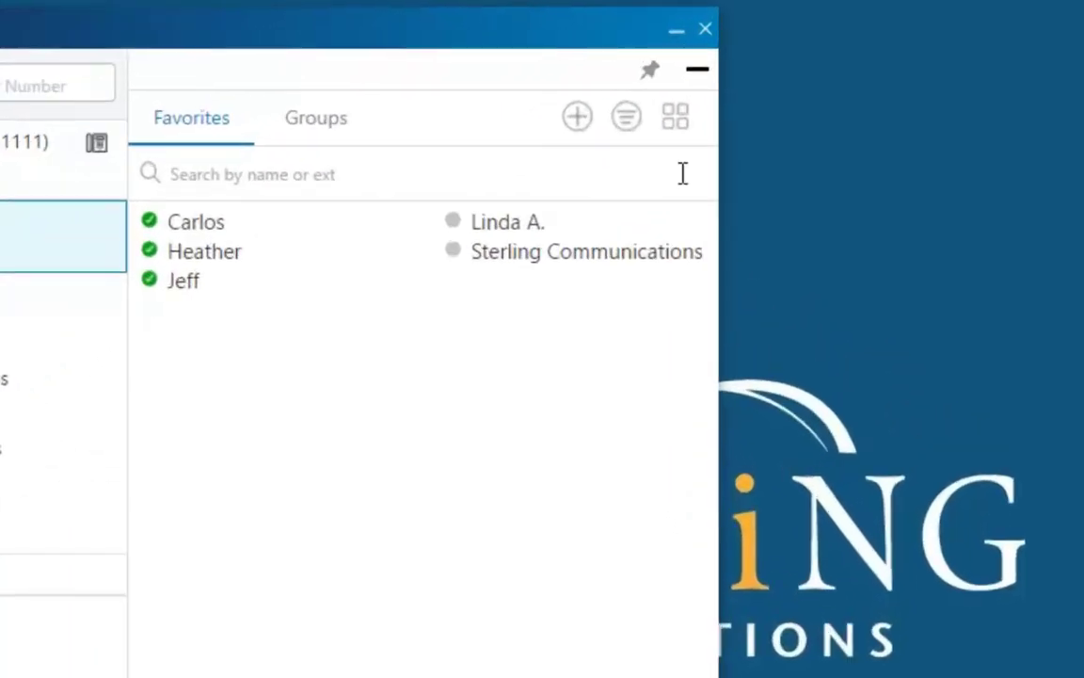
Sort the Favorites list by First Name using the Sort options
left_click(627, 122)
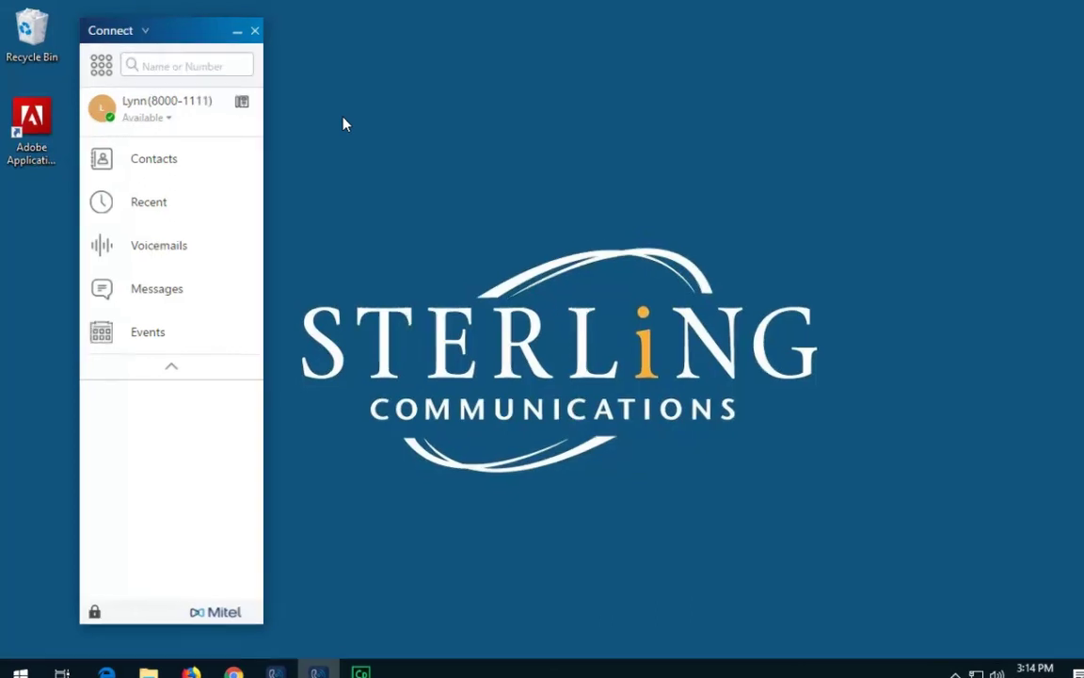
Start a new contact group named 'Party planning committee'
left_click(205, 152)
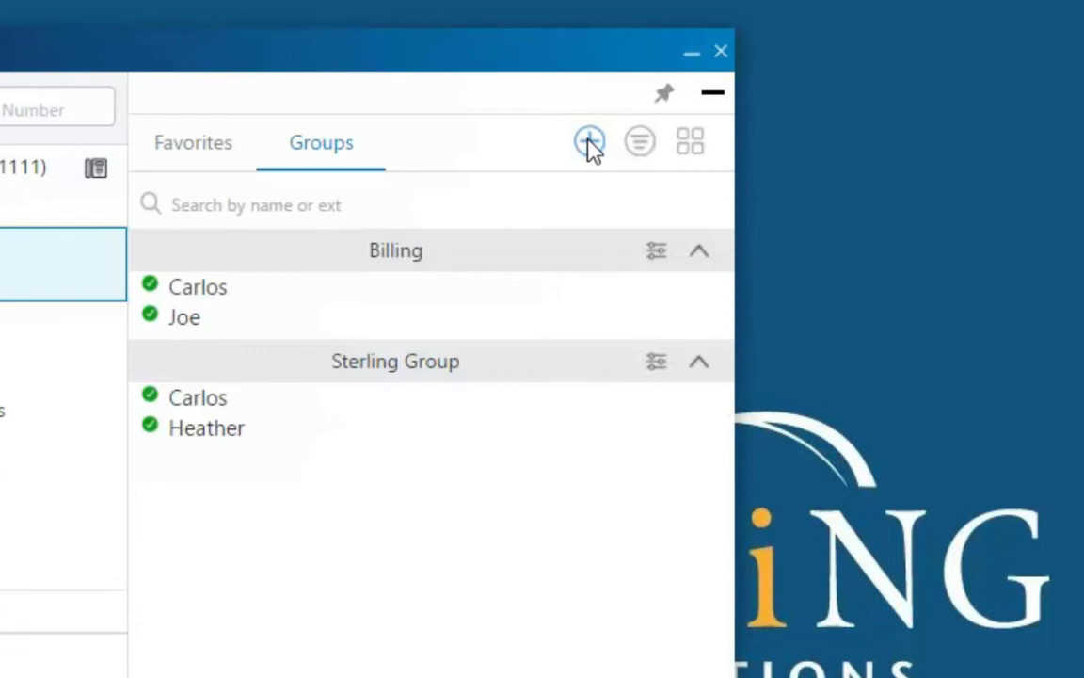
left_click(589, 142)
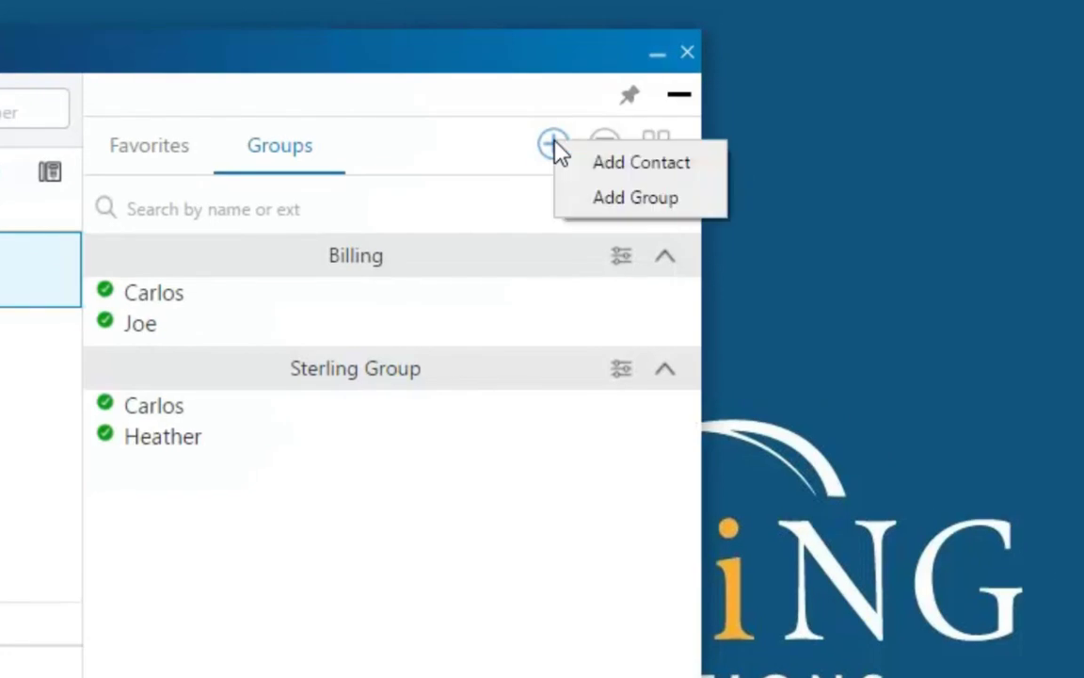
left_click(622, 201)
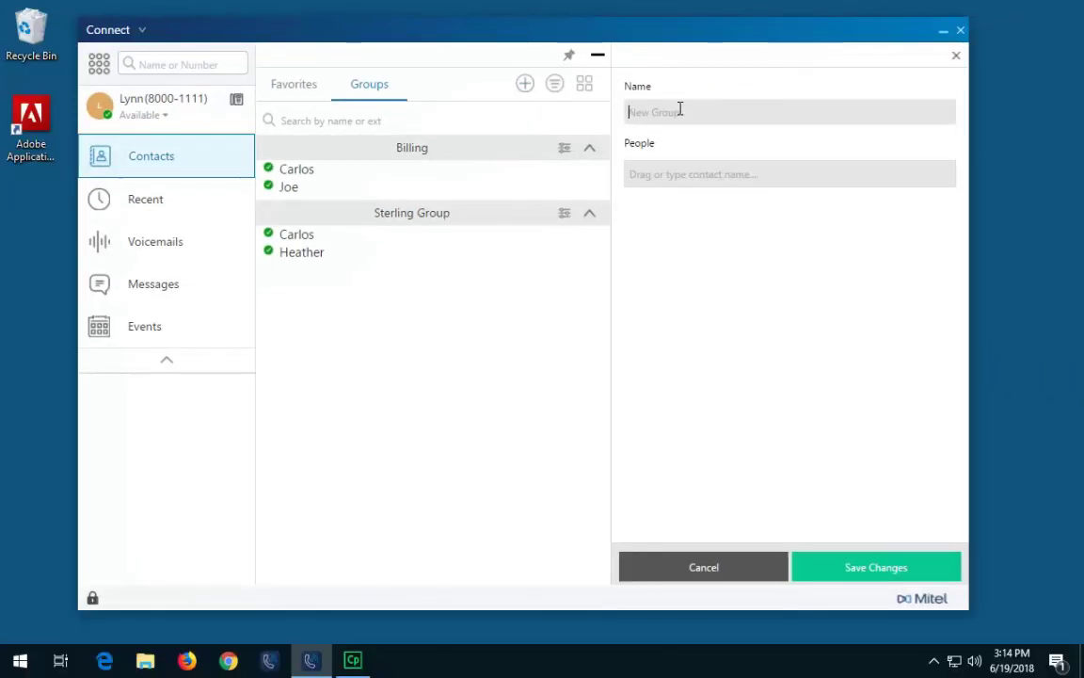
type("Party planning ")
type("committee")
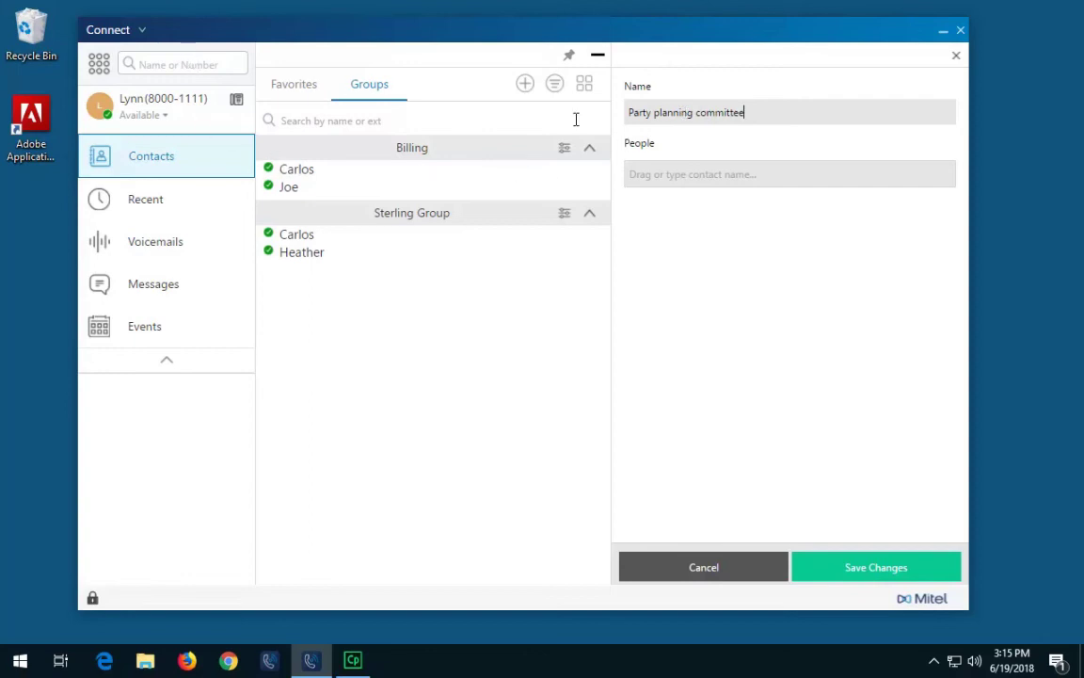
Add three members: the 'car' search match plus two contacts dragged from the directory
left_click(665, 177)
type("car")
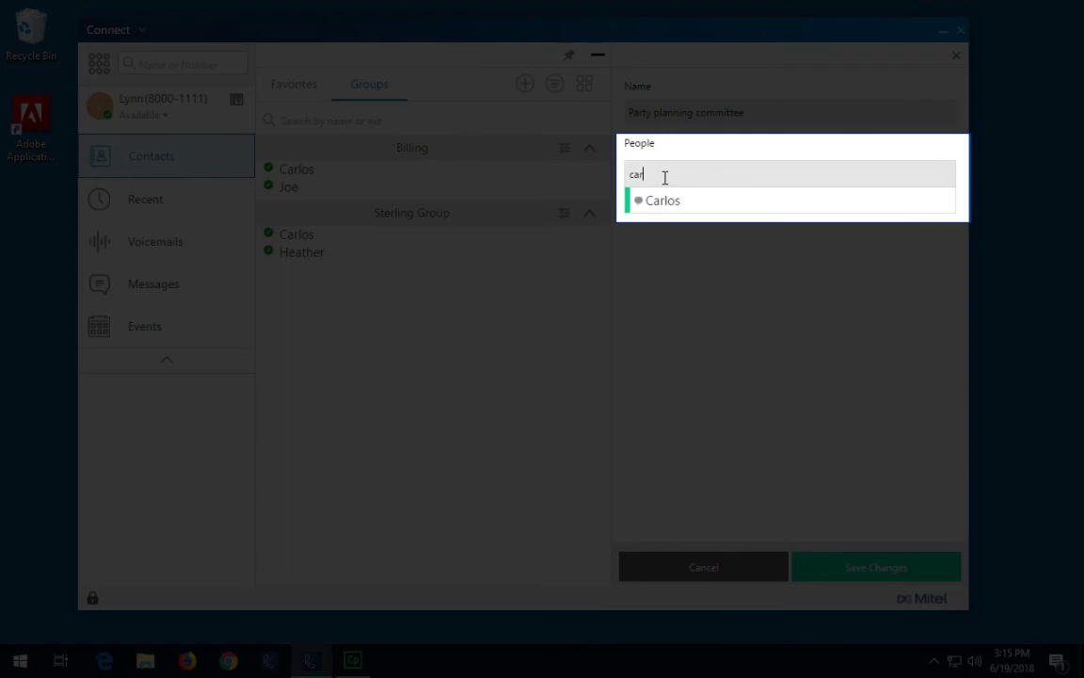
left_click(661, 203)
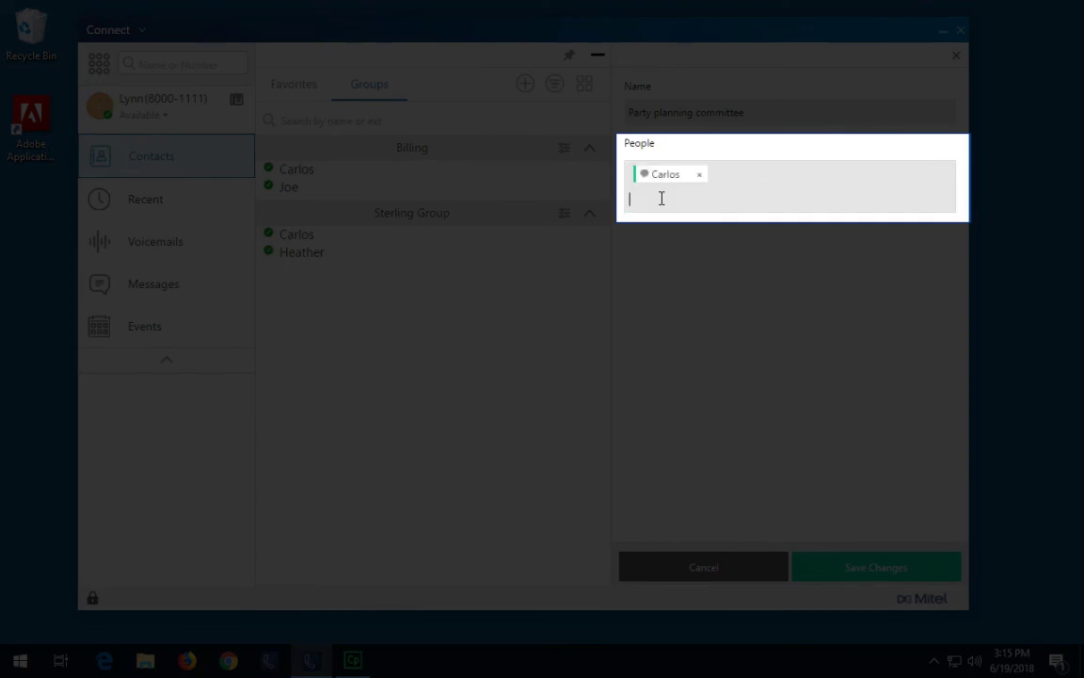
left_click(208, 66)
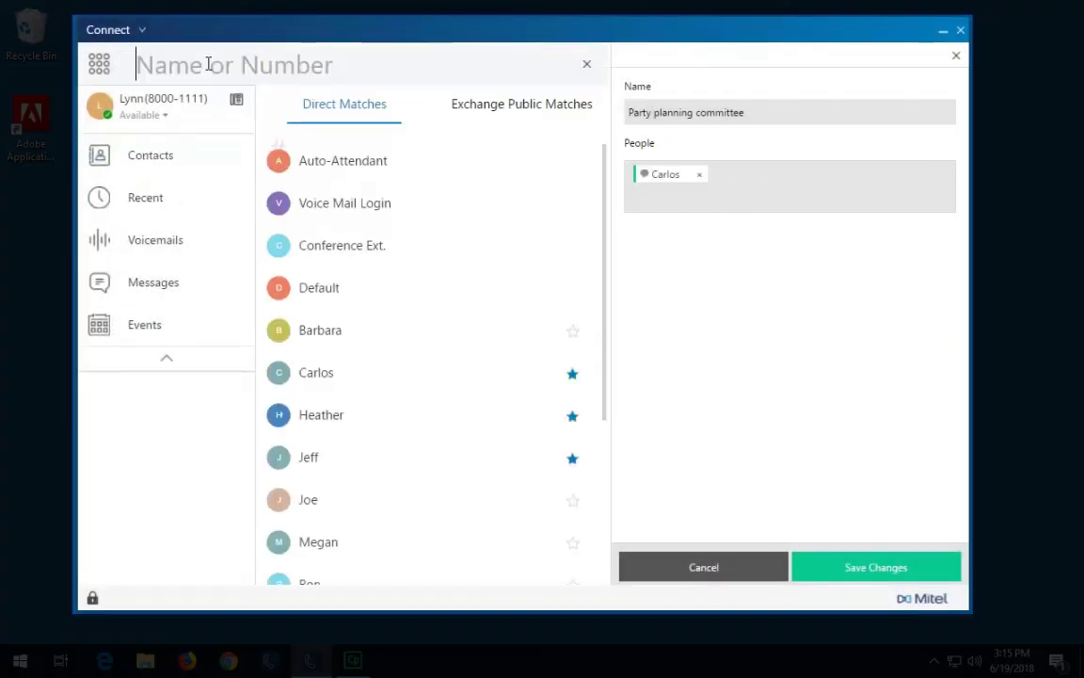
mouse_move(312, 416)
left_mouse_down()
mouse_move(569, 308)
mouse_move(702, 183)
mouse_move(730, 186)
left_mouse_up()
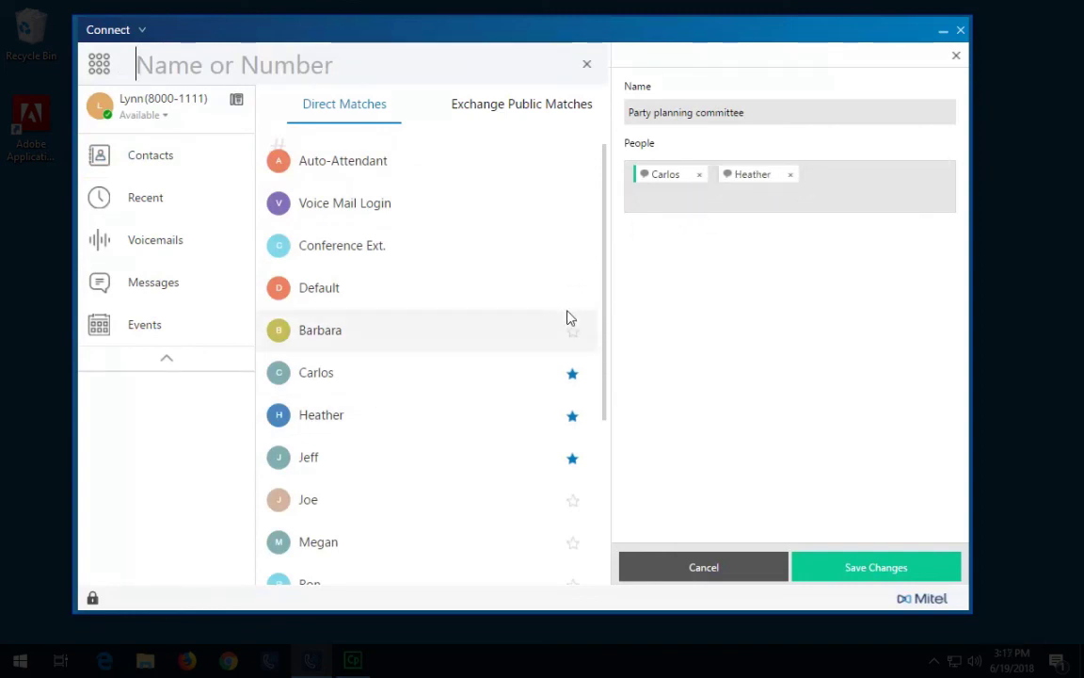
mouse_move(463, 337)
left_mouse_down()
mouse_move(678, 257)
mouse_move(701, 201)
left_mouse_up()
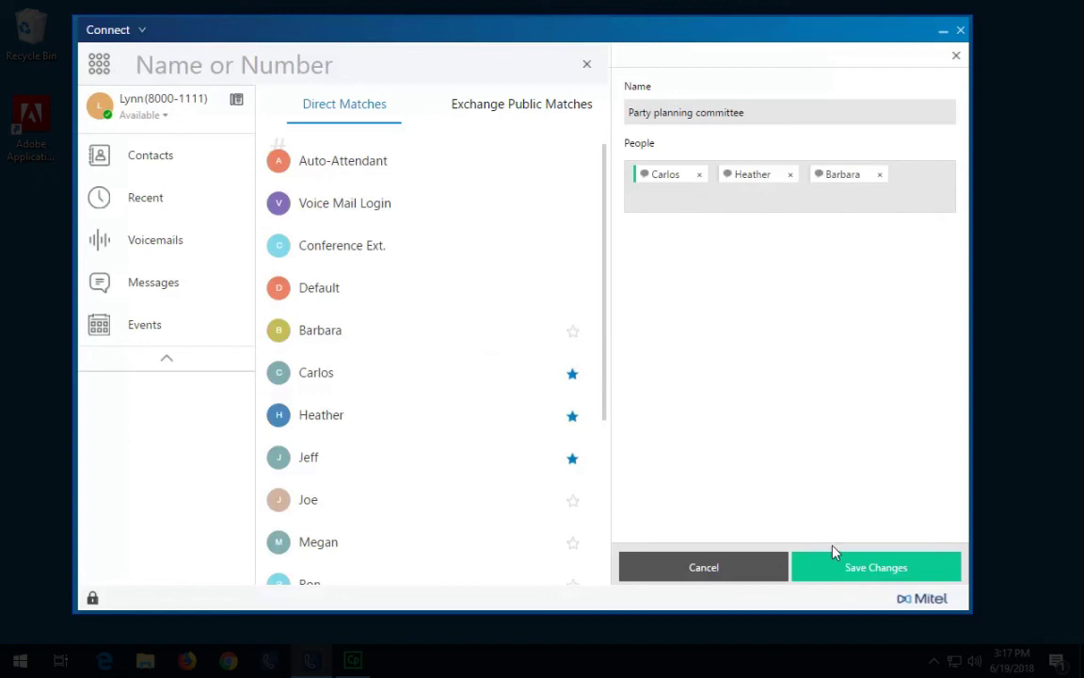